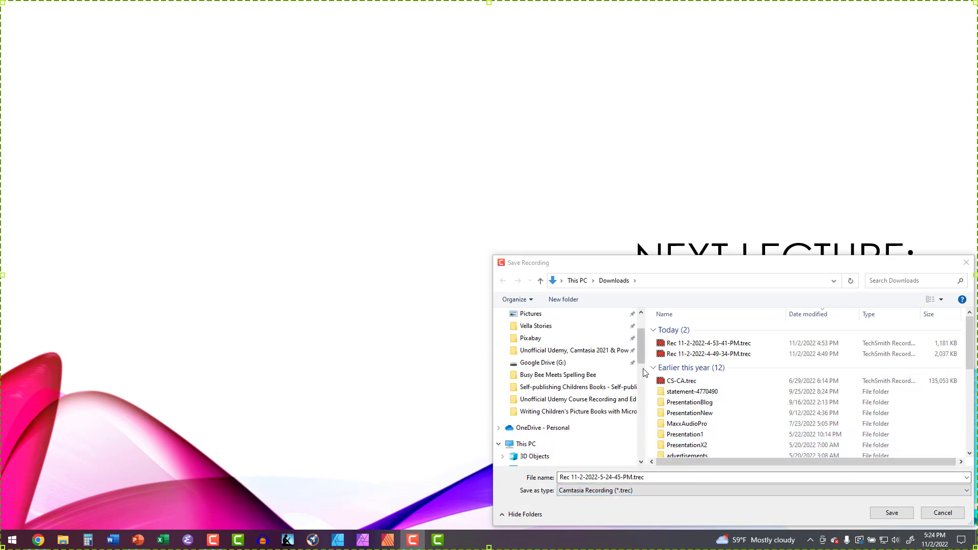
Choose Documents > Udemy > Unofficial Udemy Course Recording and Editing with Camtasia as the save folder for the recording.
click(632, 476)
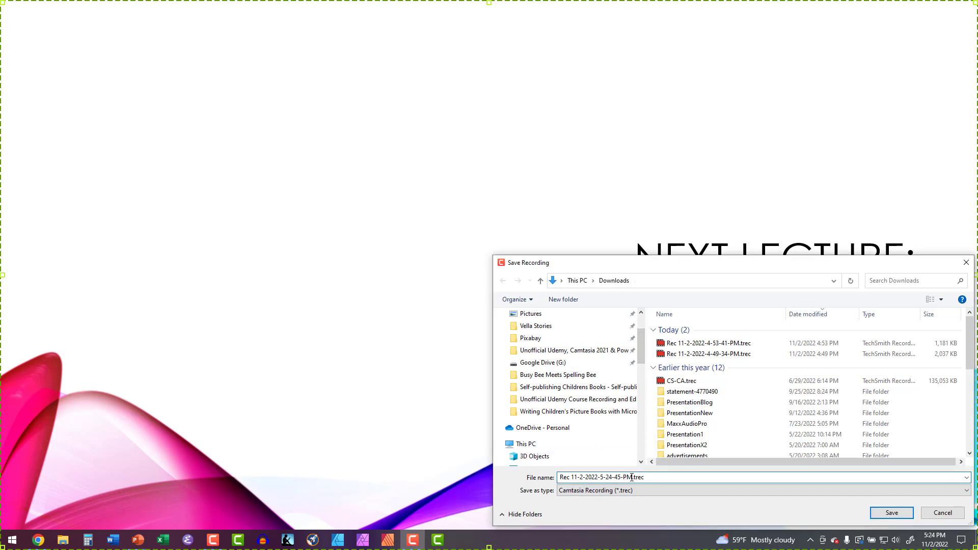
drag(633, 477, 563, 482)
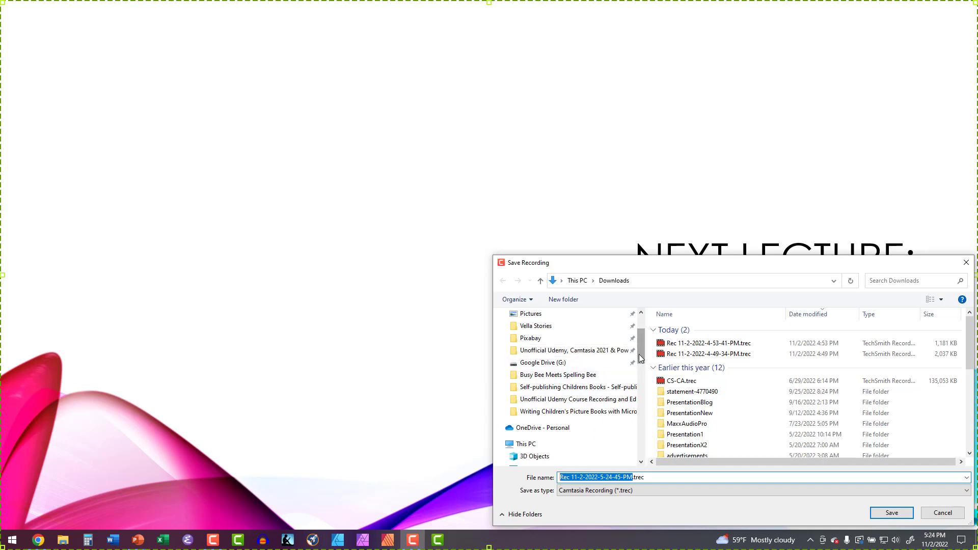
scroll(640, 358, up, 2)
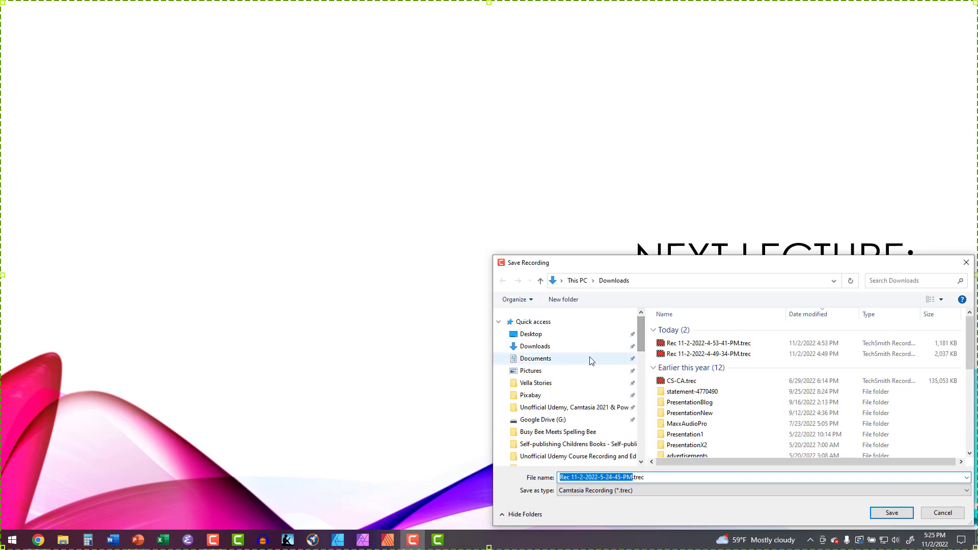
click(543, 359)
scroll(711, 379, down, 15)
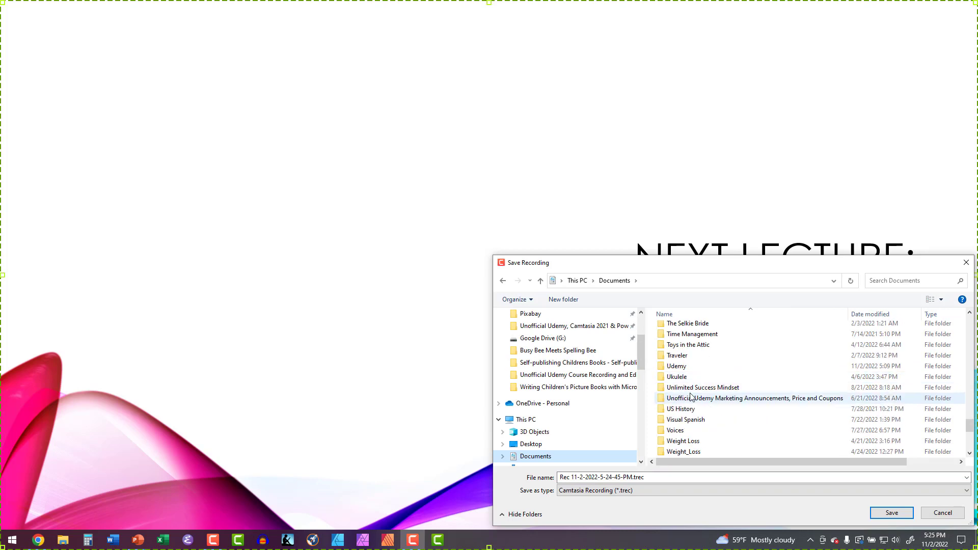
double_click(682, 369)
scroll(703, 370, down, 10)
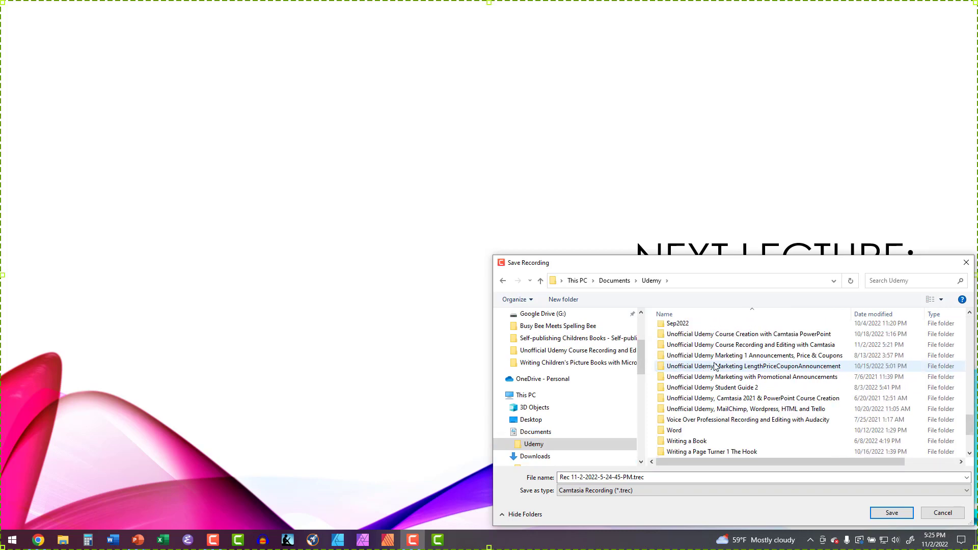
double_click(723, 346)
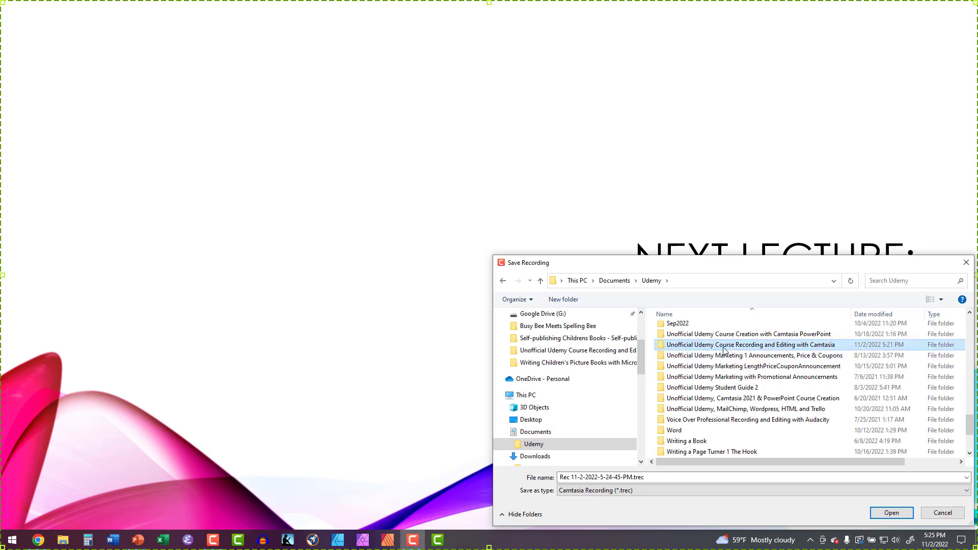
Name the recording ucam-sample-theSampleStory and save it as a .trec file.
click(629, 478)
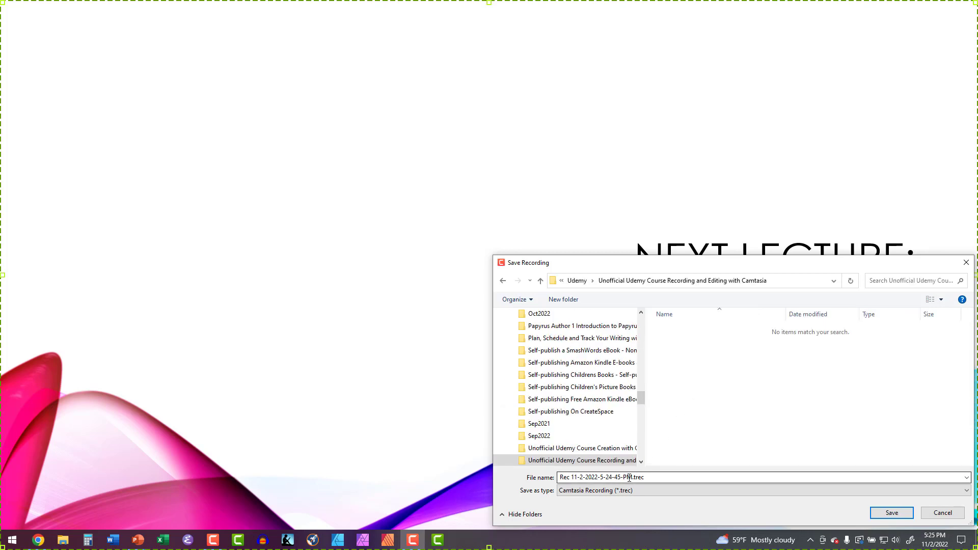
key(ctrl+a)
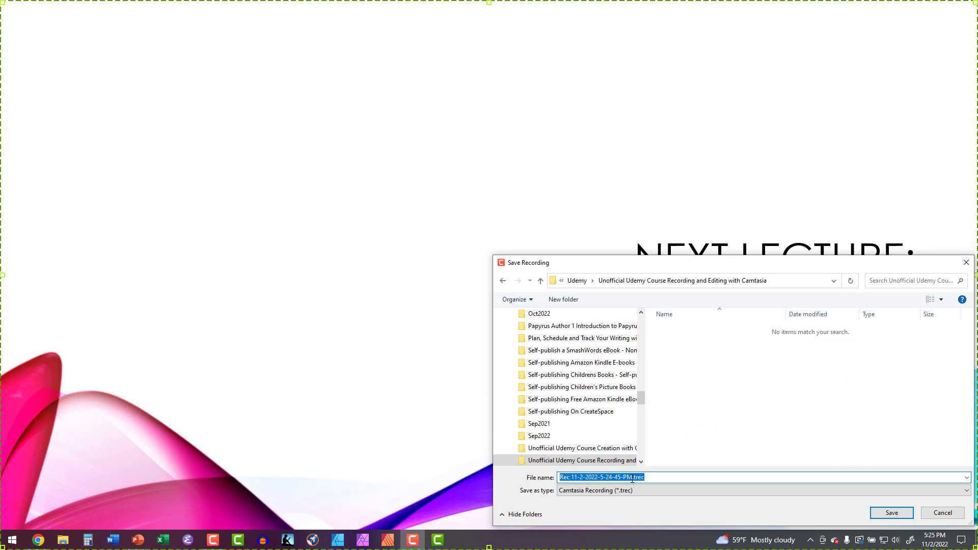
drag(632, 479, 562, 481)
key(BackSpace)
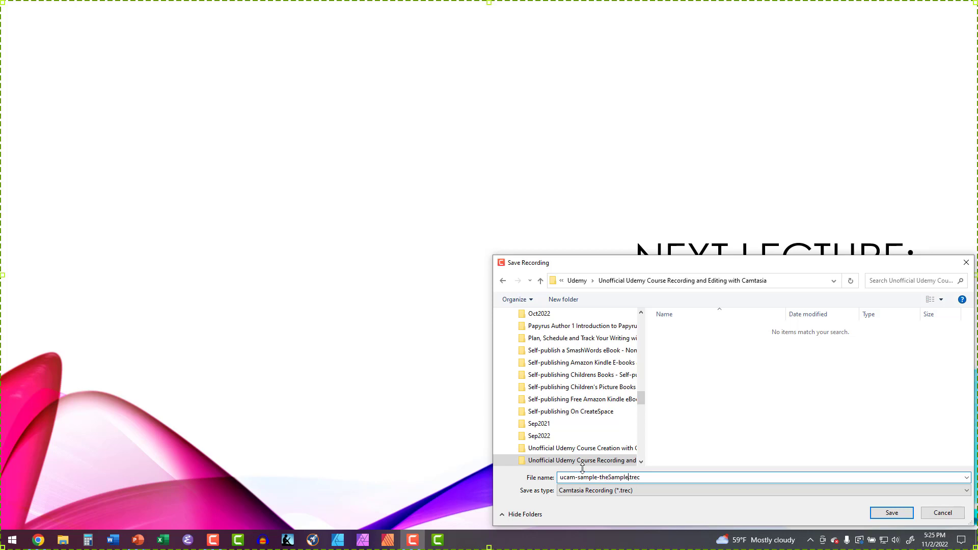
key(Return)
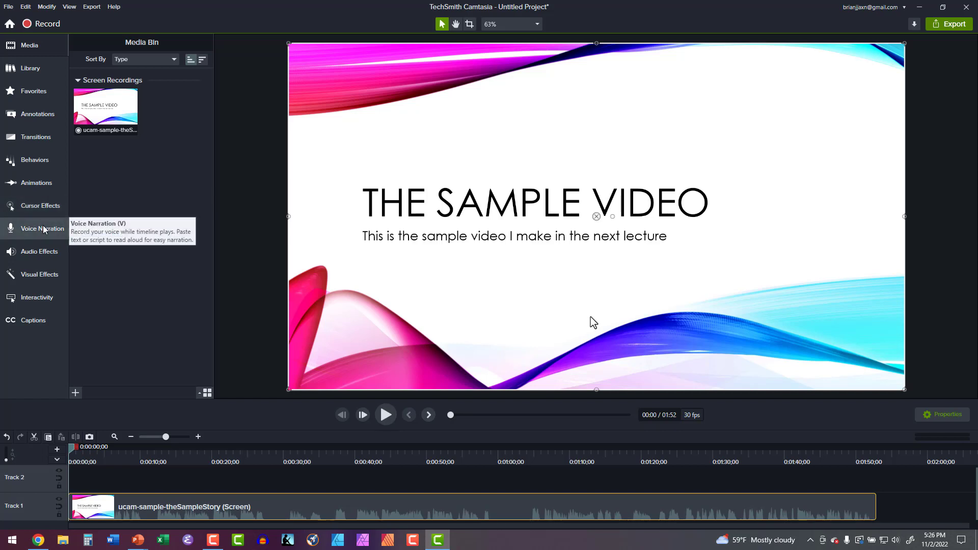
Apply the Noise Removal audio effect to the screen recording on Track 1 and set its Amount to 7.
click(49, 250)
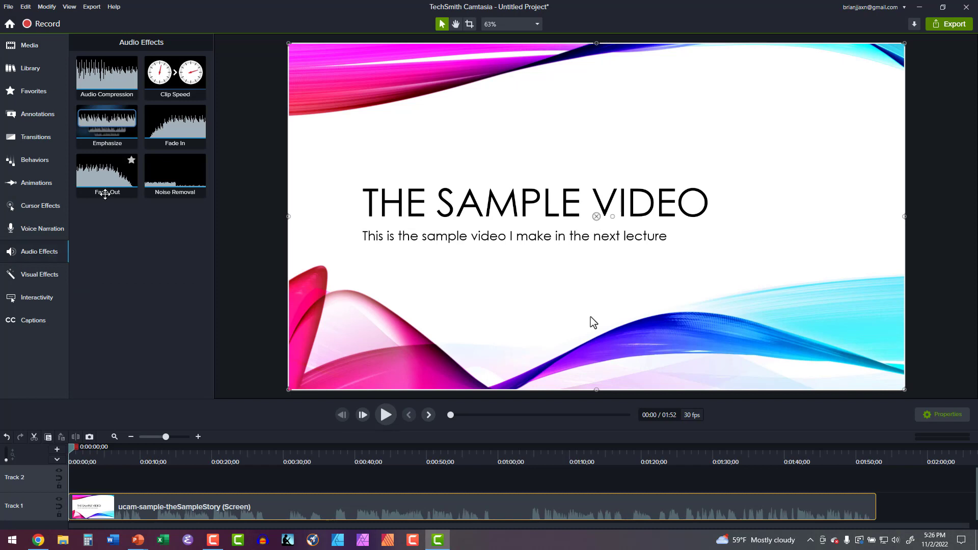
drag(170, 169, 165, 500)
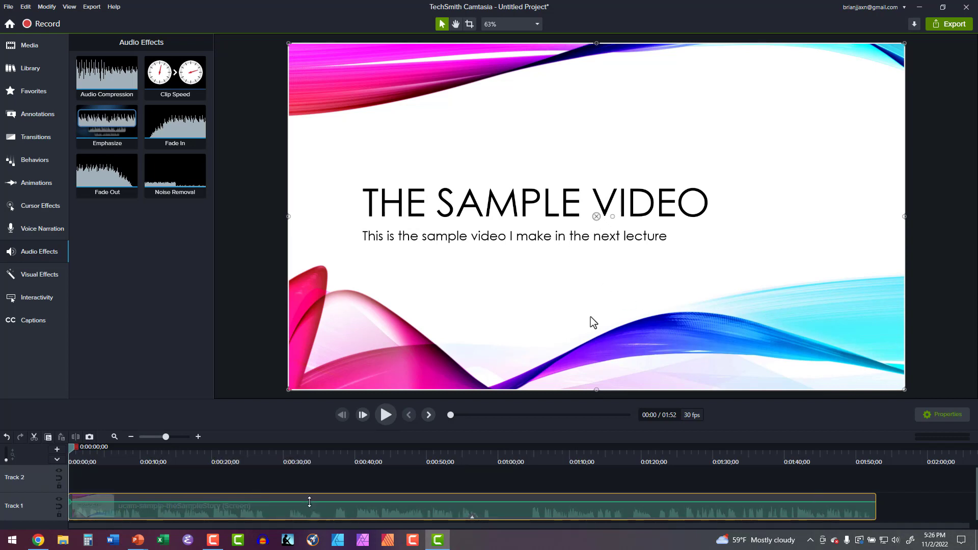
double_click(310, 501)
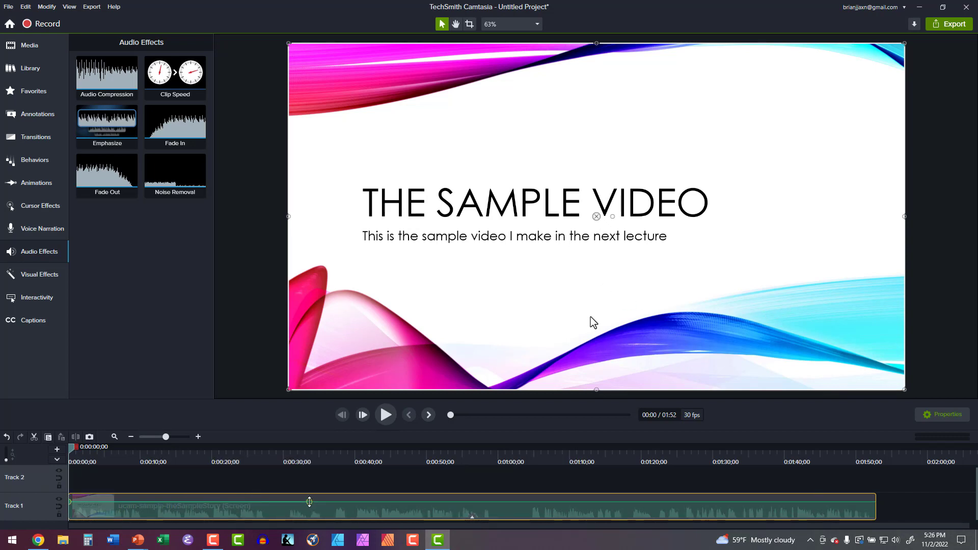
click(942, 414)
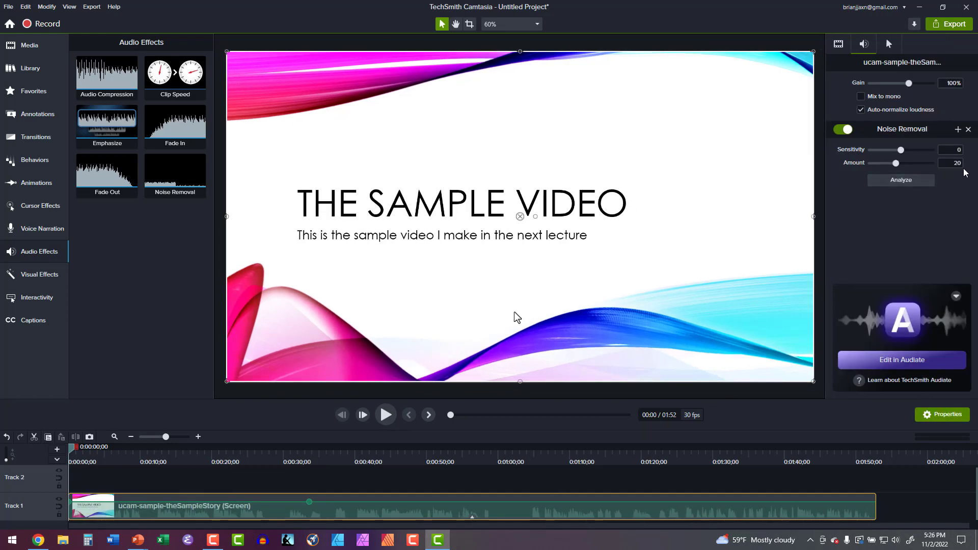
click(951, 163)
text(7)
key(Return)
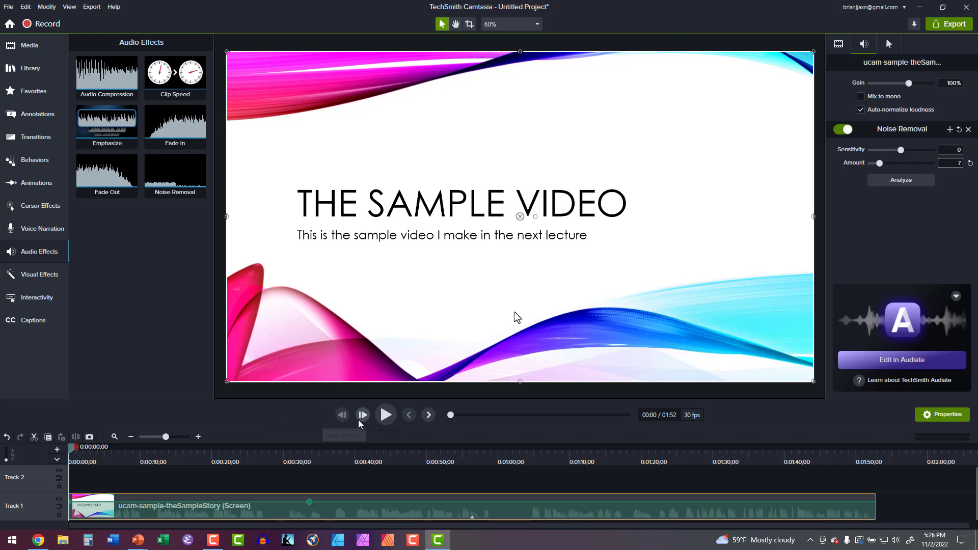
Play the recording from the start and cut the section from 0:10;11 to 0:11;22 before the second slide.
click(385, 414)
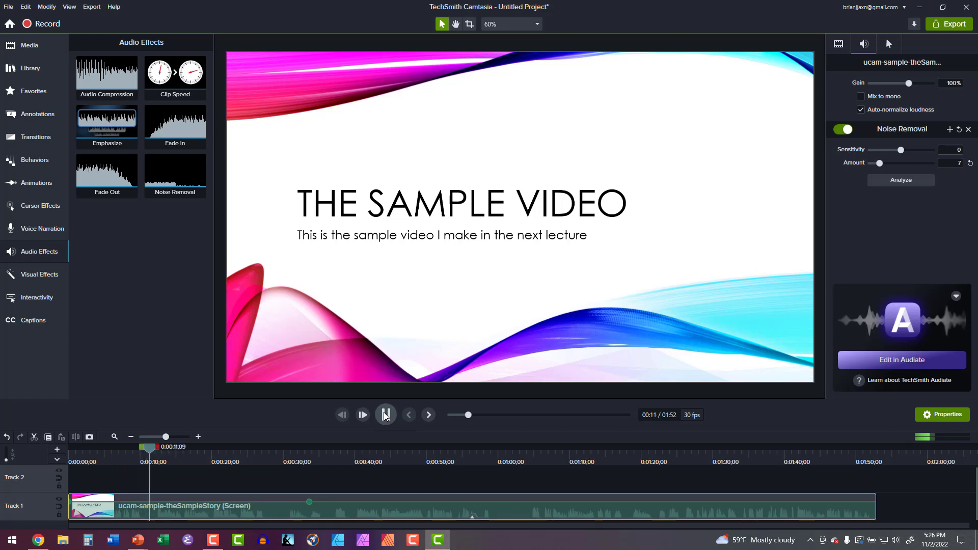
click(385, 415)
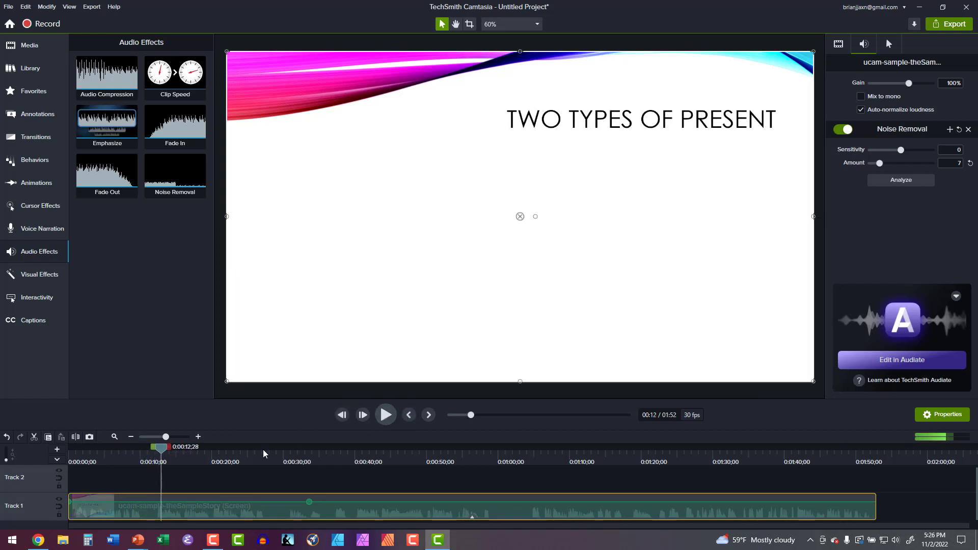
drag(161, 455, 143, 464)
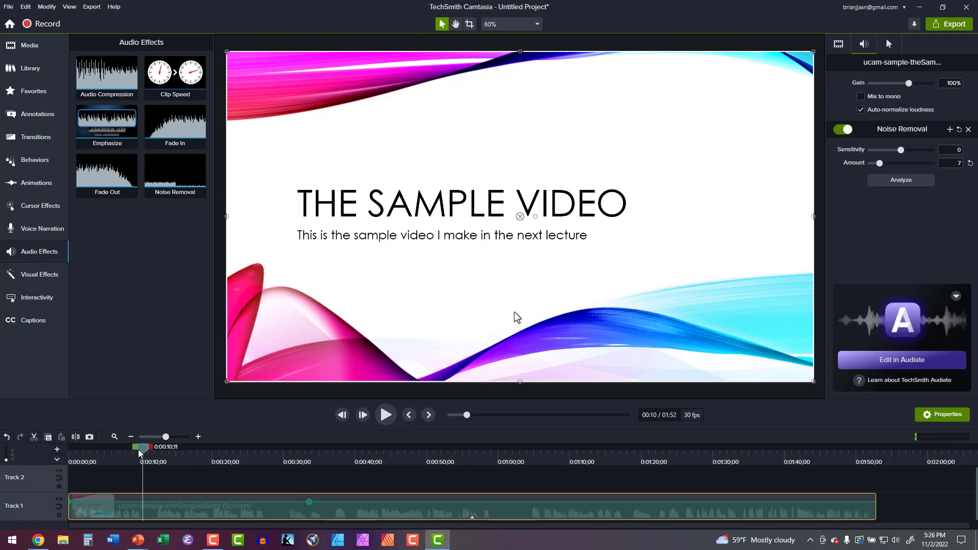
drag(151, 449, 160, 447)
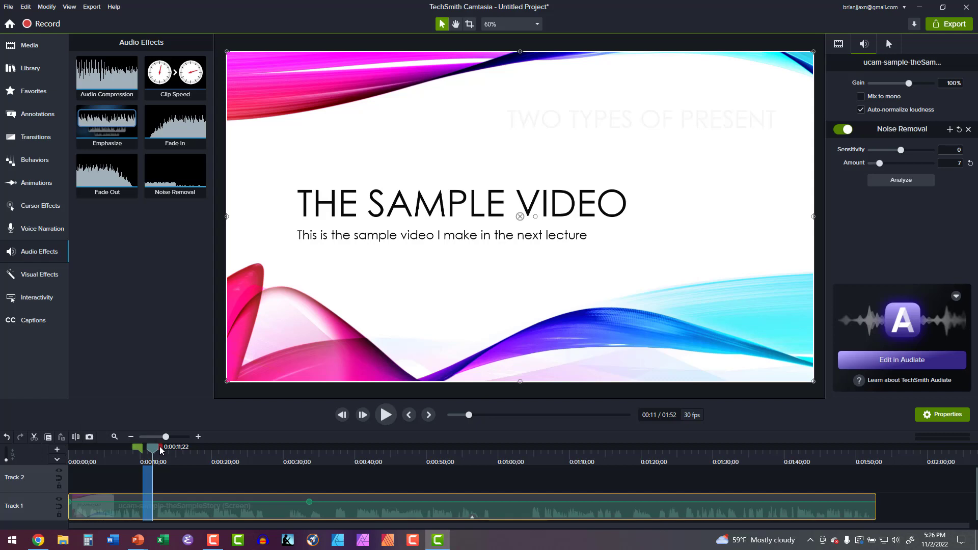
click(35, 436)
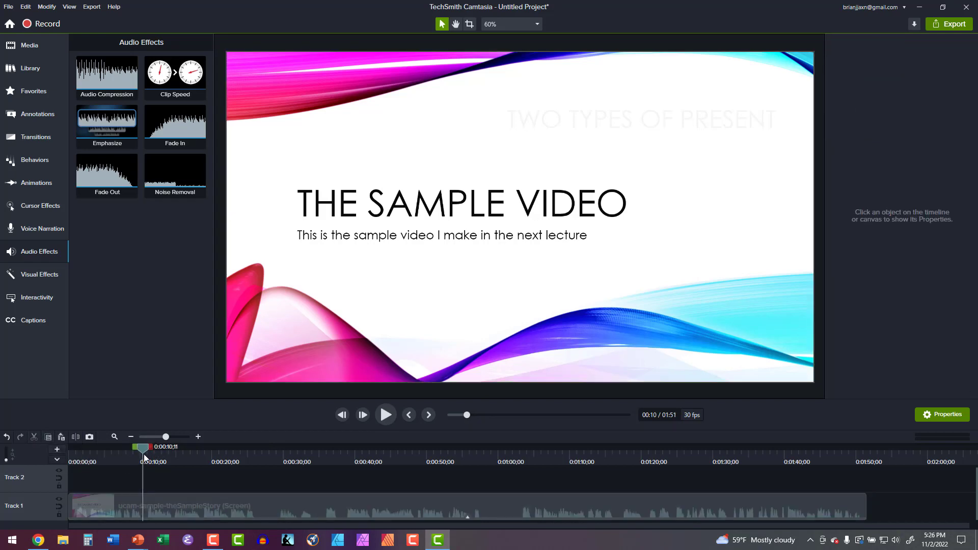
Play the recording on from 0:09;09 and cut the section from 0:26;22 to 0:34;23.
drag(147, 451, 139, 450)
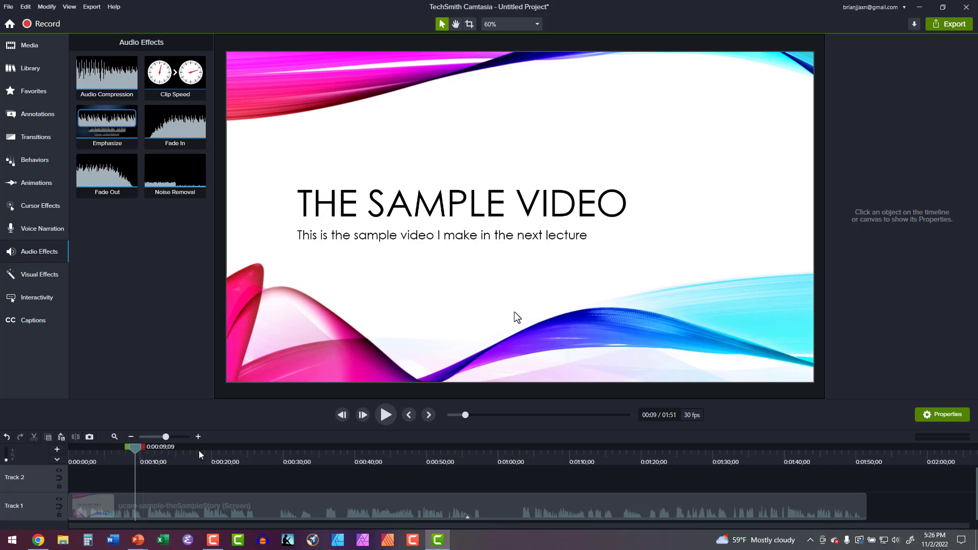
click(384, 414)
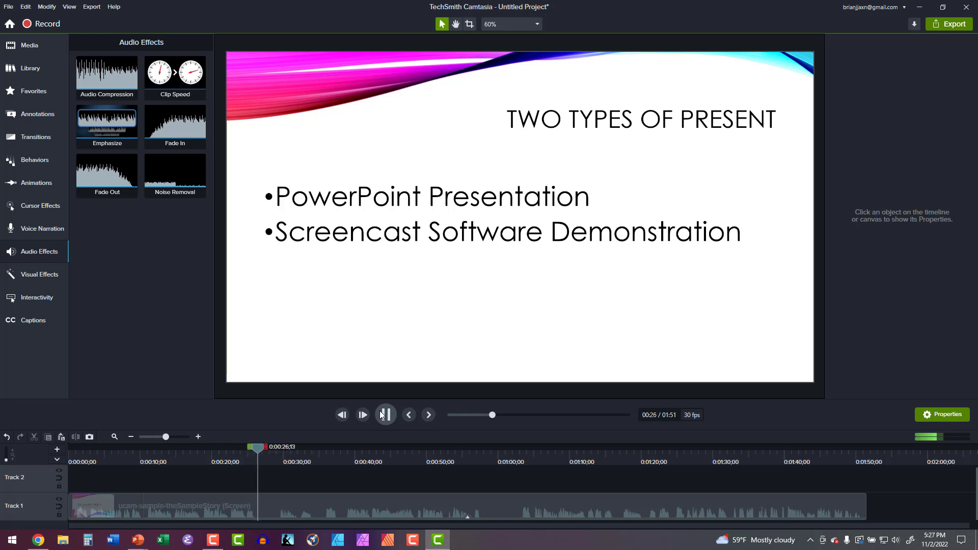
click(386, 415)
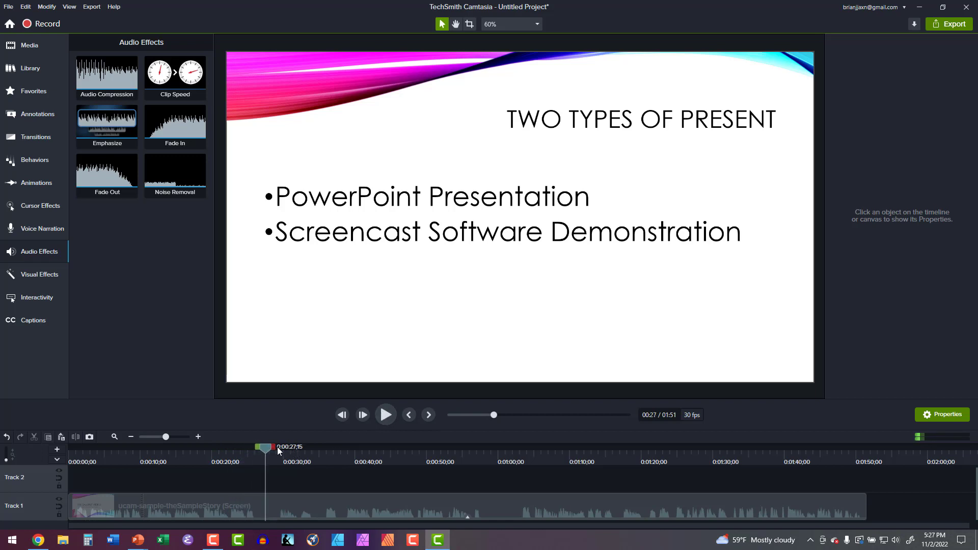
drag(264, 452, 327, 457)
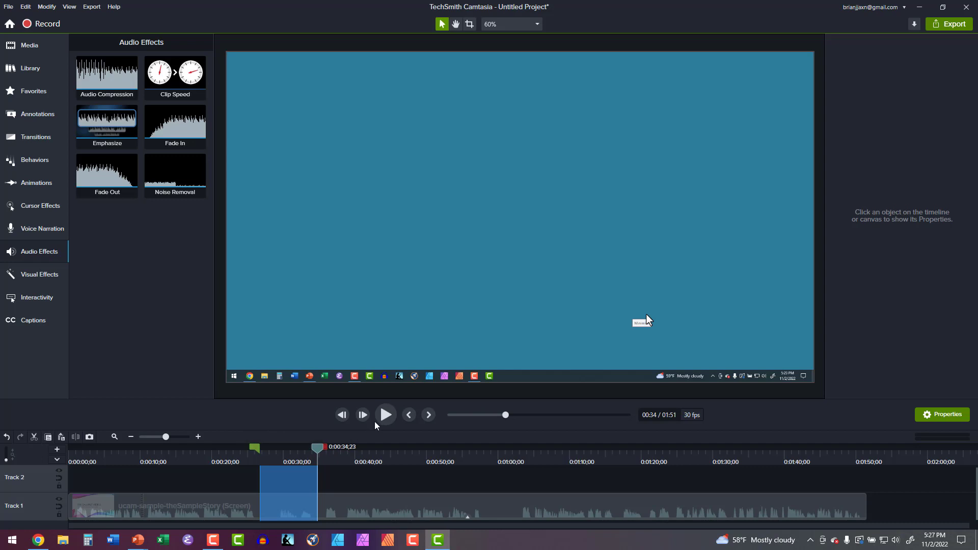
click(35, 437)
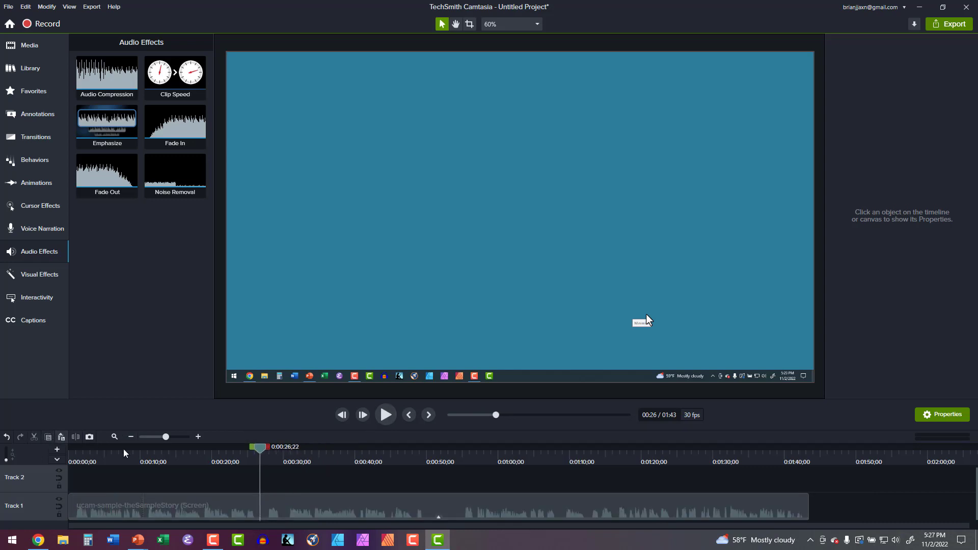
Play the recording on from 0:26;22 and cut a section of about 4 seconds near 0:40.
click(385, 416)
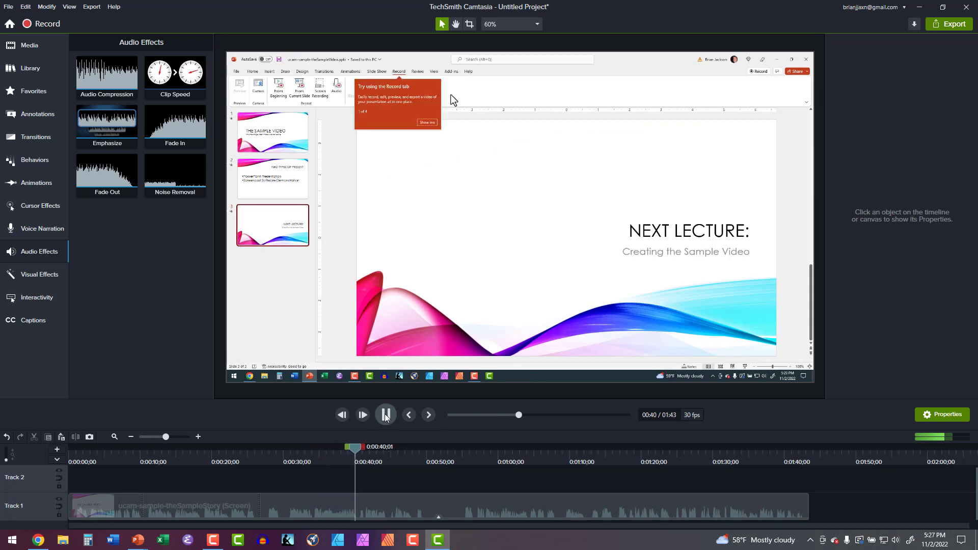
click(385, 416)
mouse_move(359, 446)
mouse_down()
mouse_move(288, 482)
mouse_move(252, 463)
mouse_move(262, 451)
mouse_move(350, 451)
mouse_up()
click(32, 437)
Play the recording on past the cut near 0:40 and cut the section from 0:40;24 to 0:51;01.
click(385, 416)
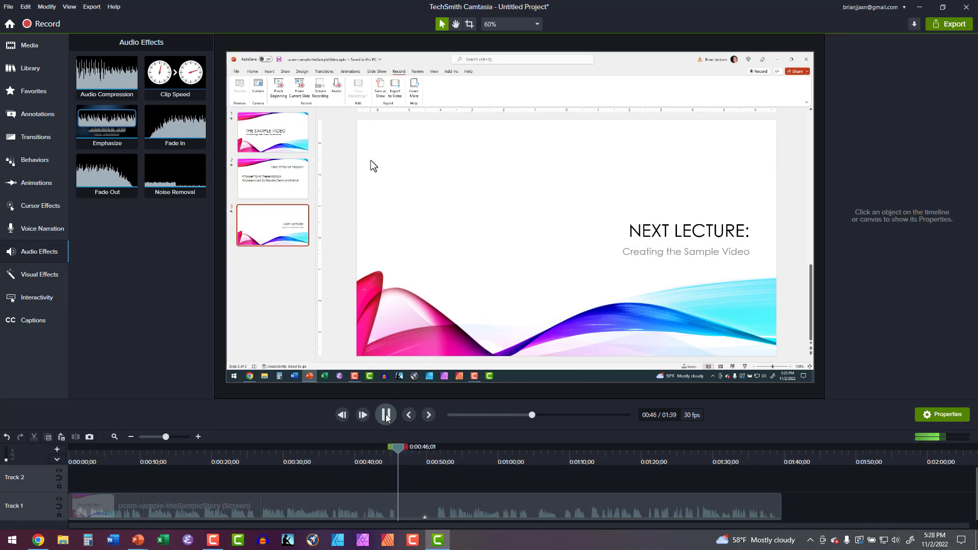
click(386, 415)
drag(400, 449, 442, 455)
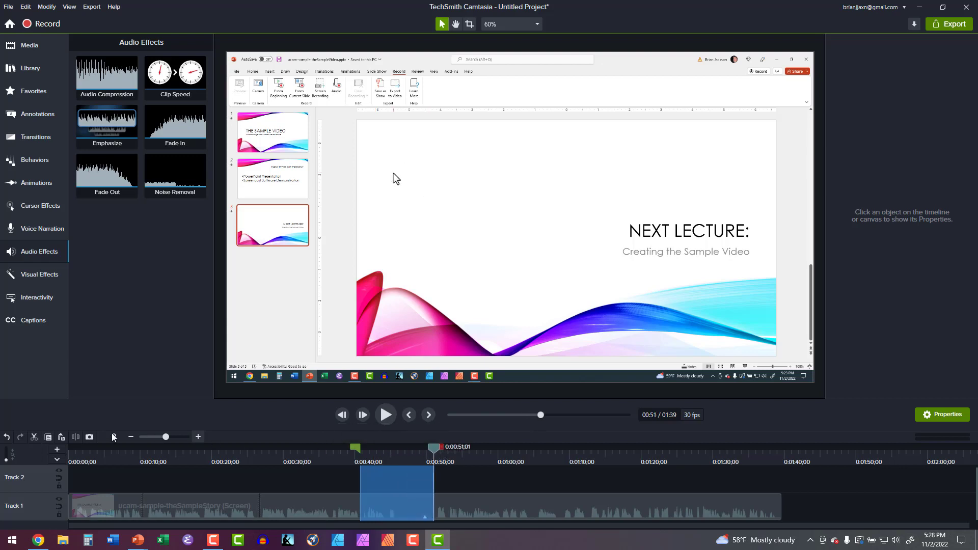
click(34, 437)
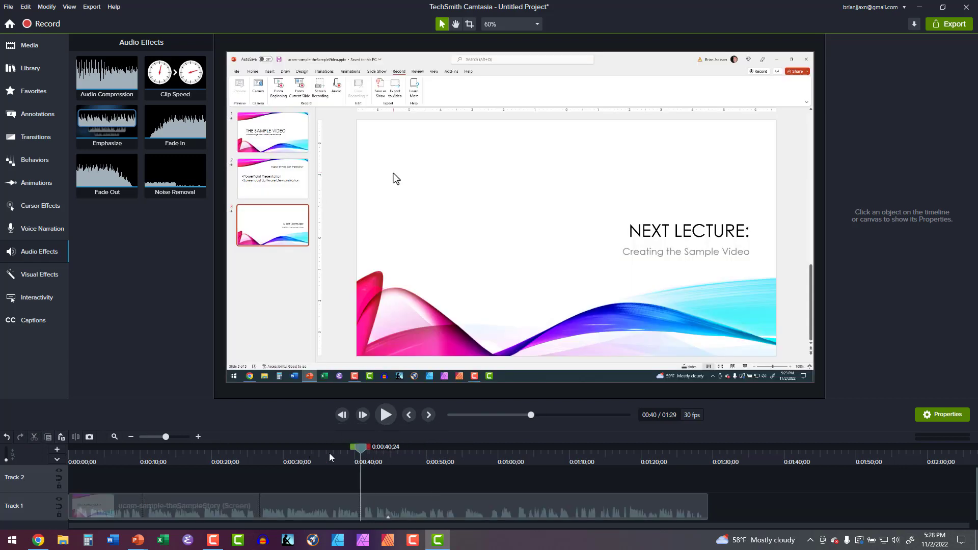
Replay the recording from shortly before 0:40;24 and cut a section starting at 0:52;17 with a duration of 9;25.
drag(356, 449, 343, 449)
click(386, 415)
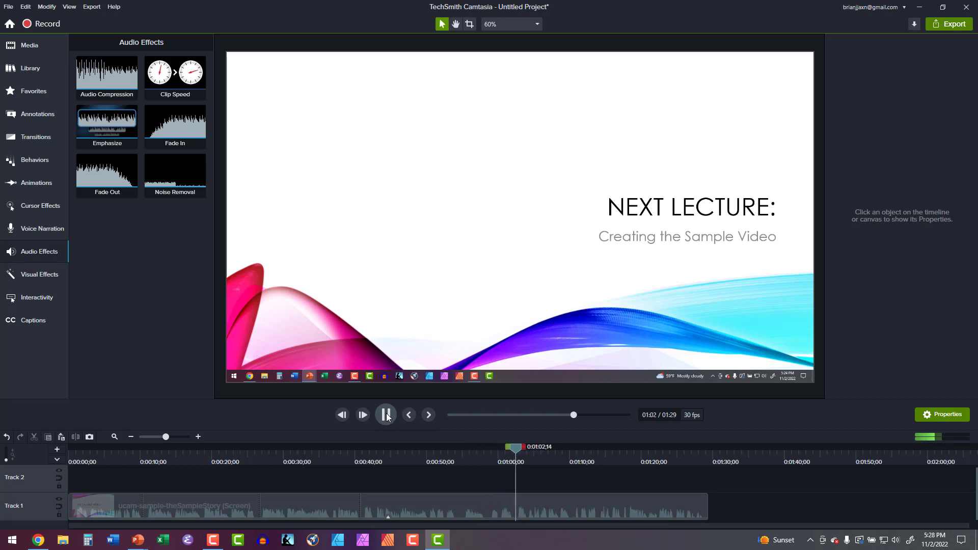
click(386, 415)
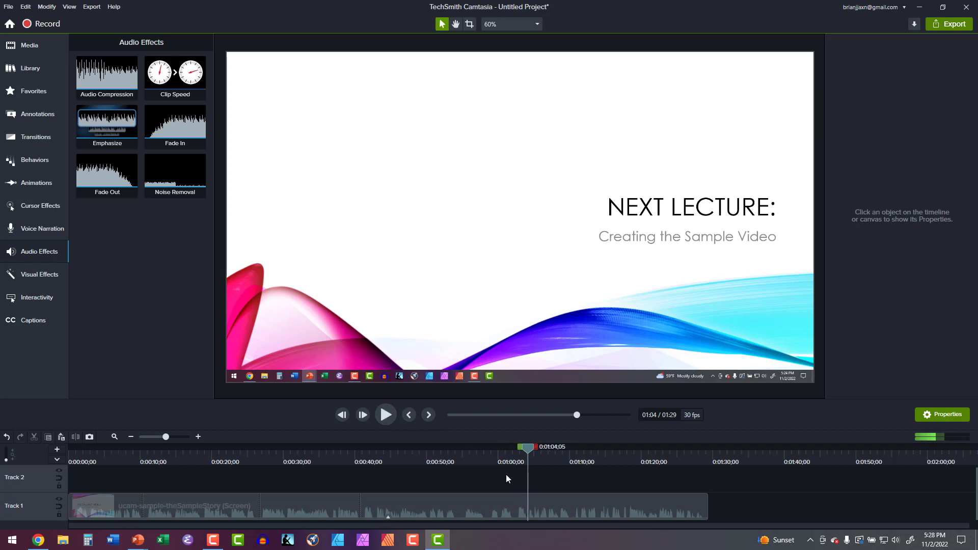
drag(528, 449, 436, 468)
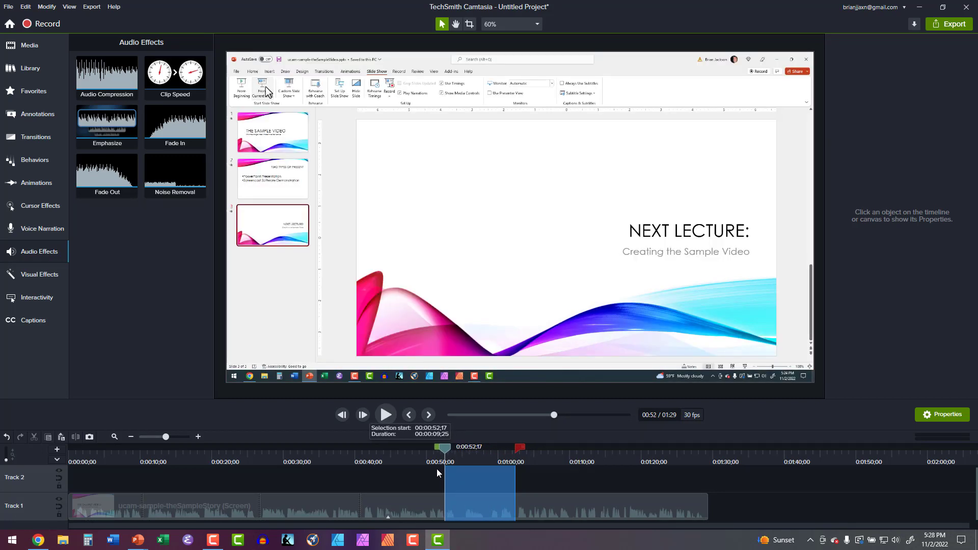
click(34, 437)
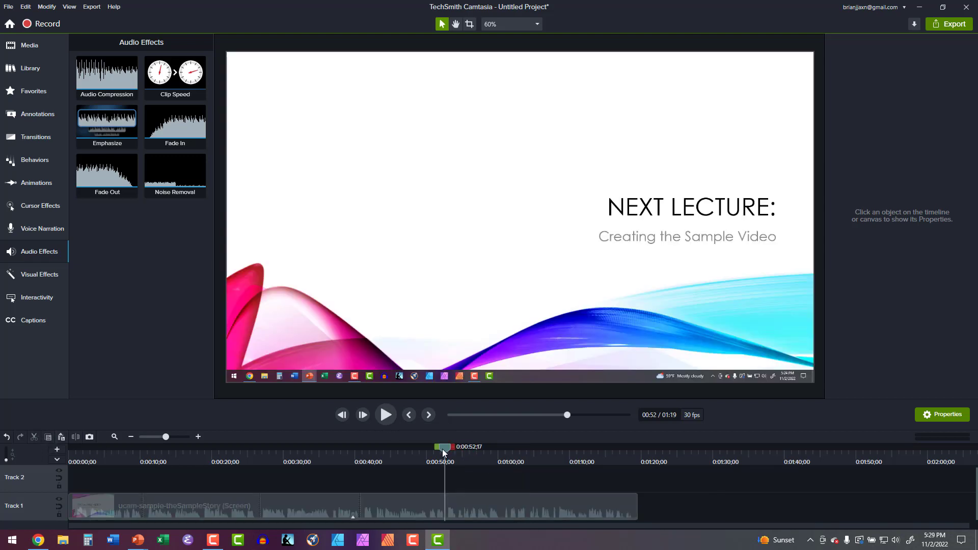
Split the recording clip on Track 1 at 0:26;22.
drag(442, 448, 258, 490)
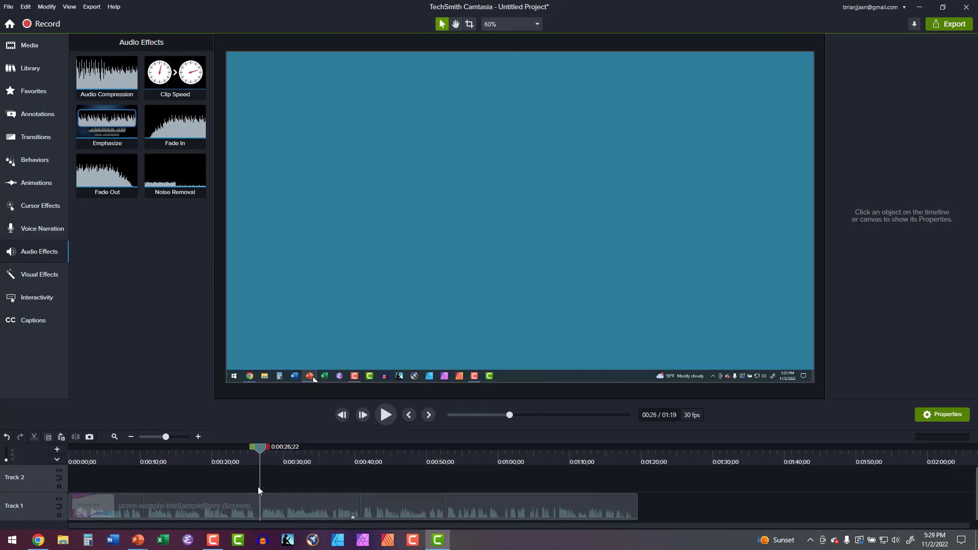
click(283, 499)
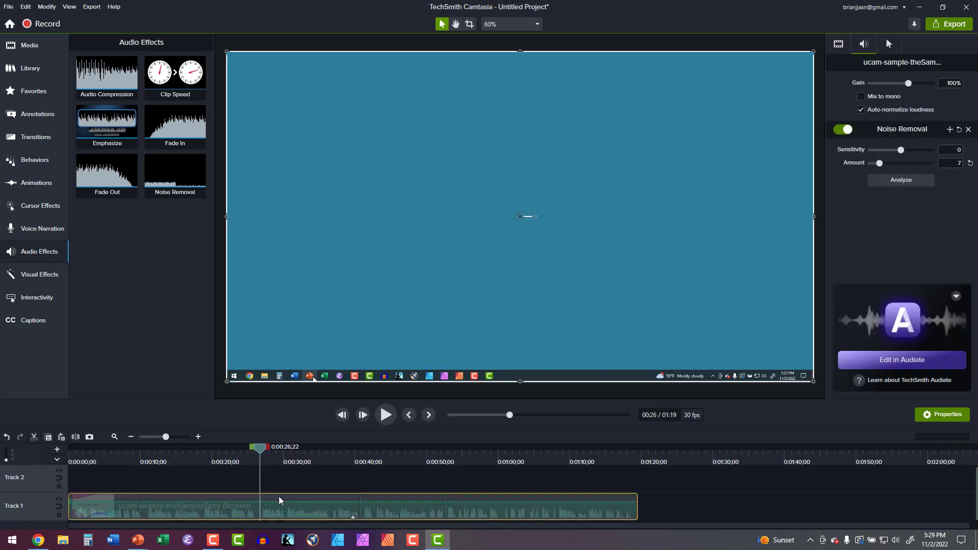
click(76, 437)
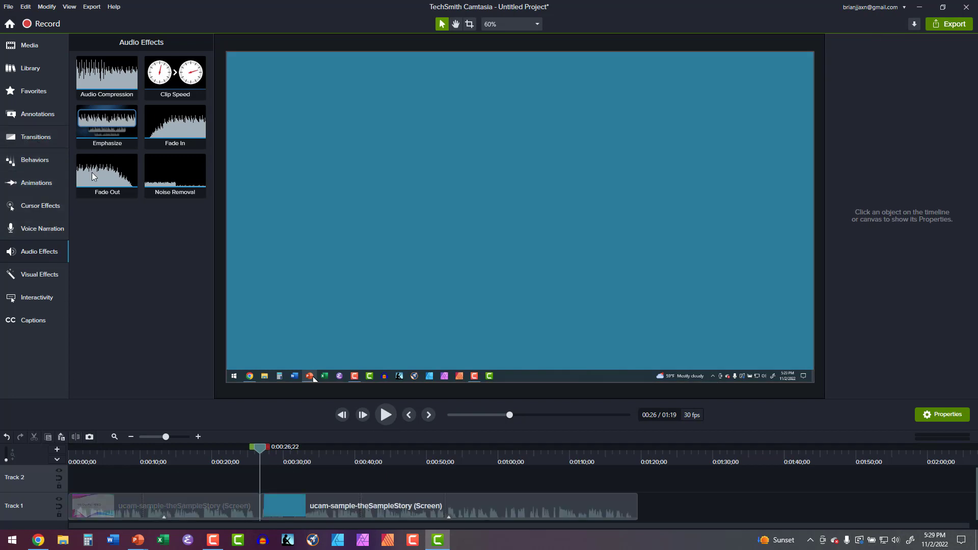
Add the Cube rotate transition between the two clips at the 0:26;22 split on Track 1.
click(36, 137)
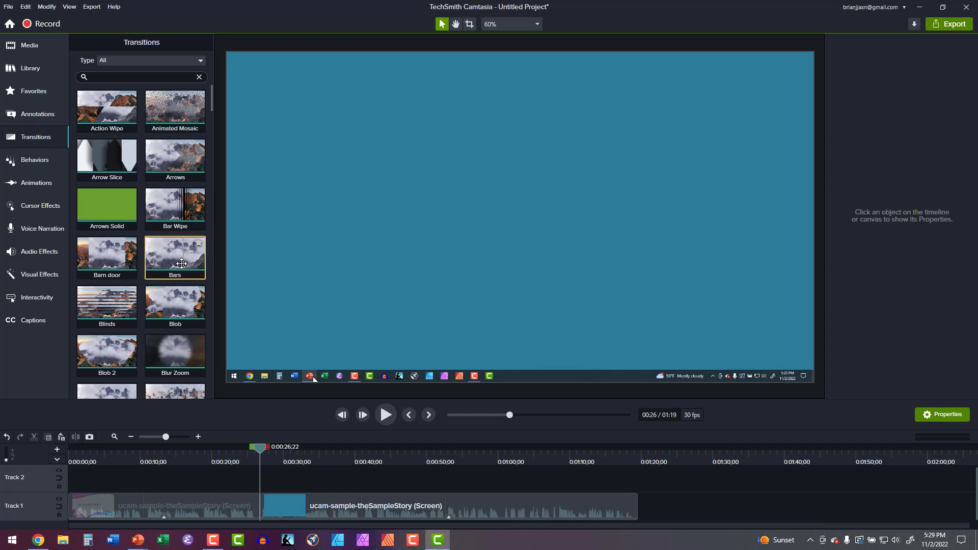
click(195, 313)
scroll(195, 313, down, 1)
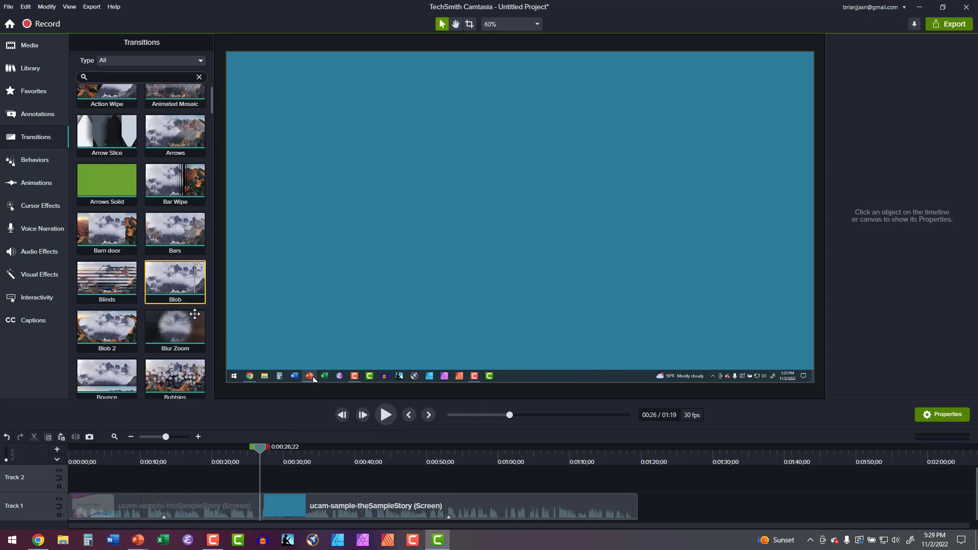
scroll(195, 313, down, 1)
scroll(195, 314, down, 3)
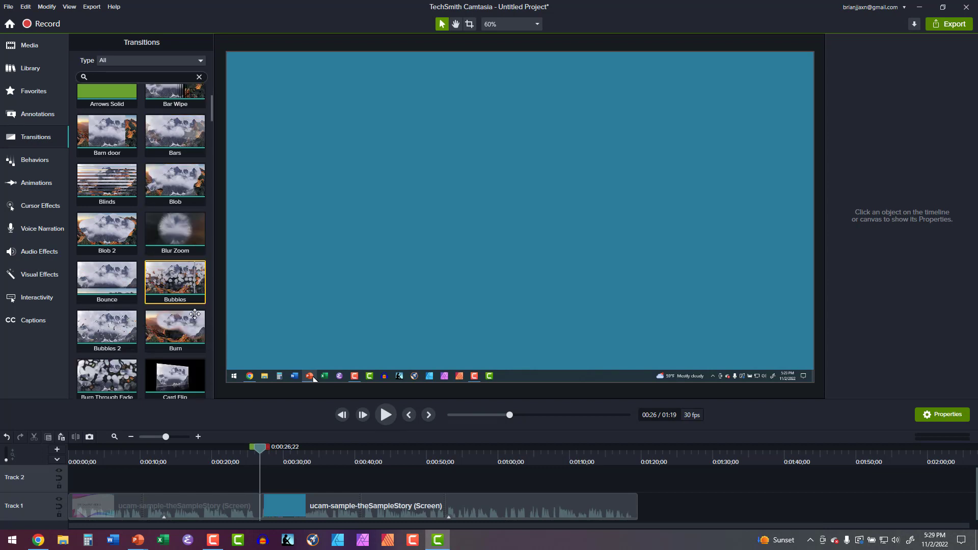
scroll(195, 313, down, 7)
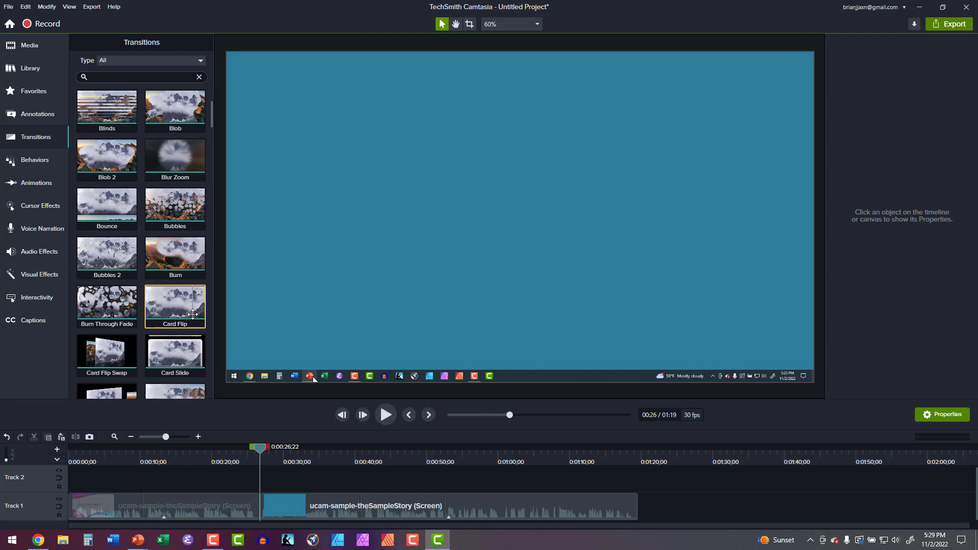
scroll(193, 314, down, 14)
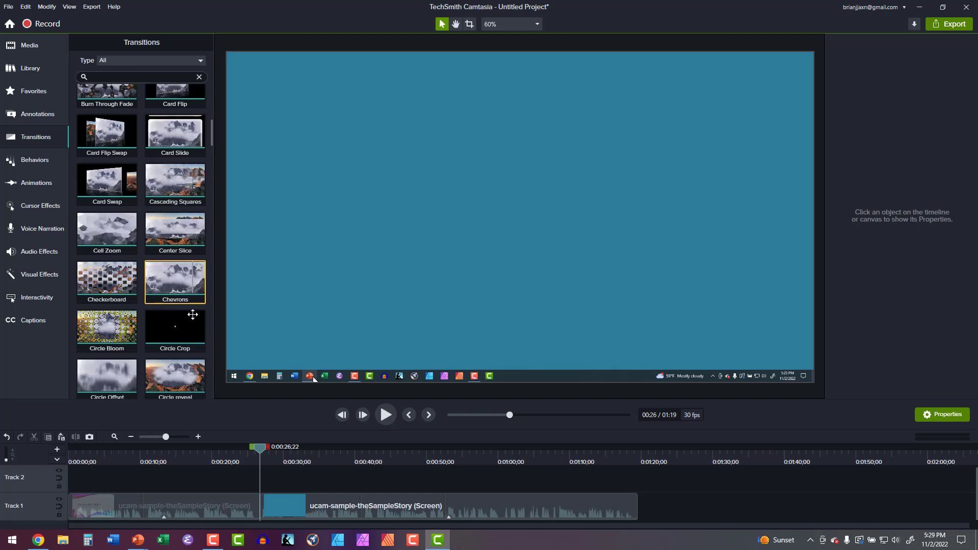
scroll(193, 315, down, 3)
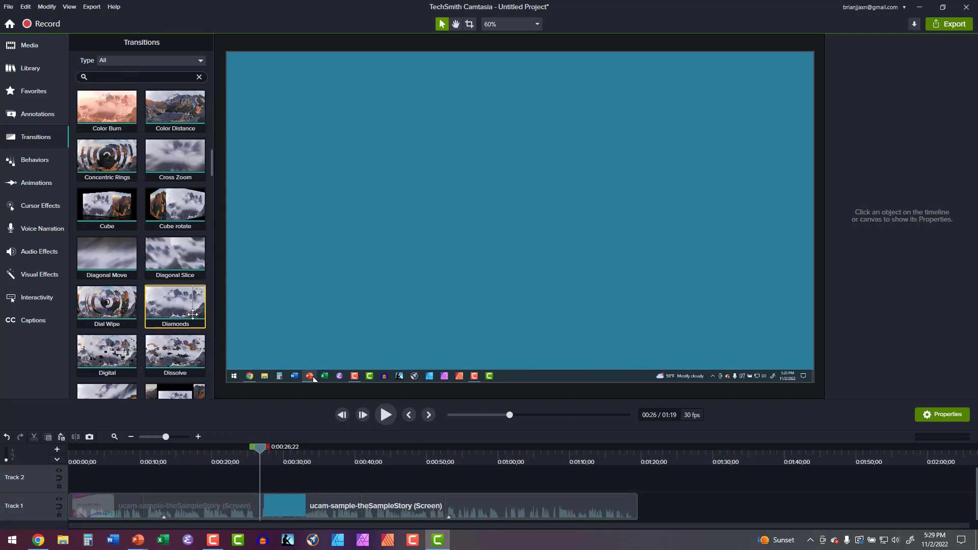
drag(173, 261, 258, 506)
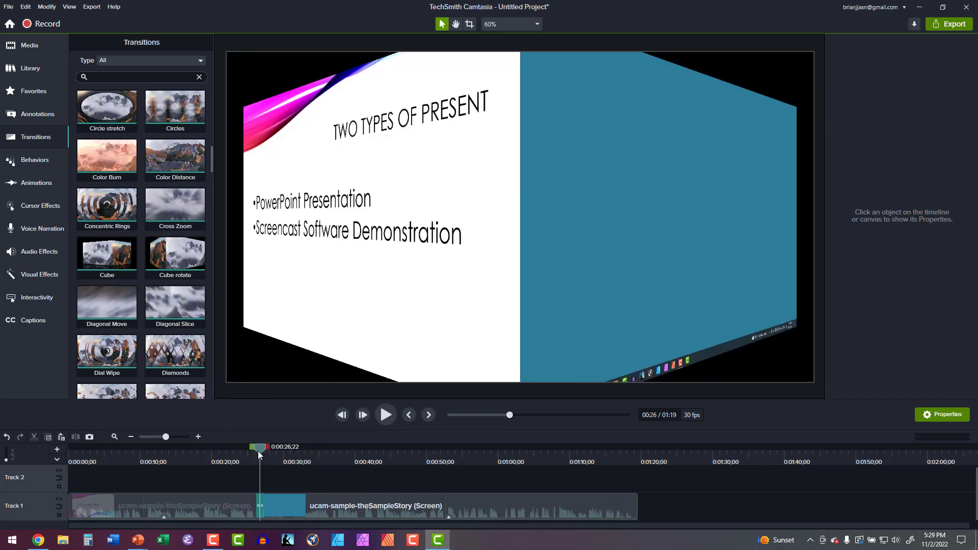
Split the second clip at 0:52;17 and add the Cube rotate transition at that split.
drag(258, 450, 444, 462)
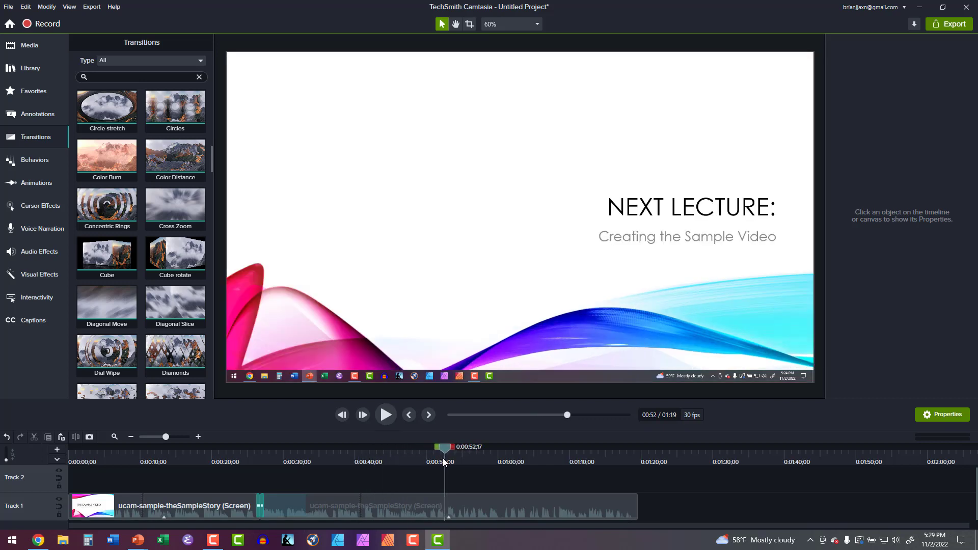
click(467, 508)
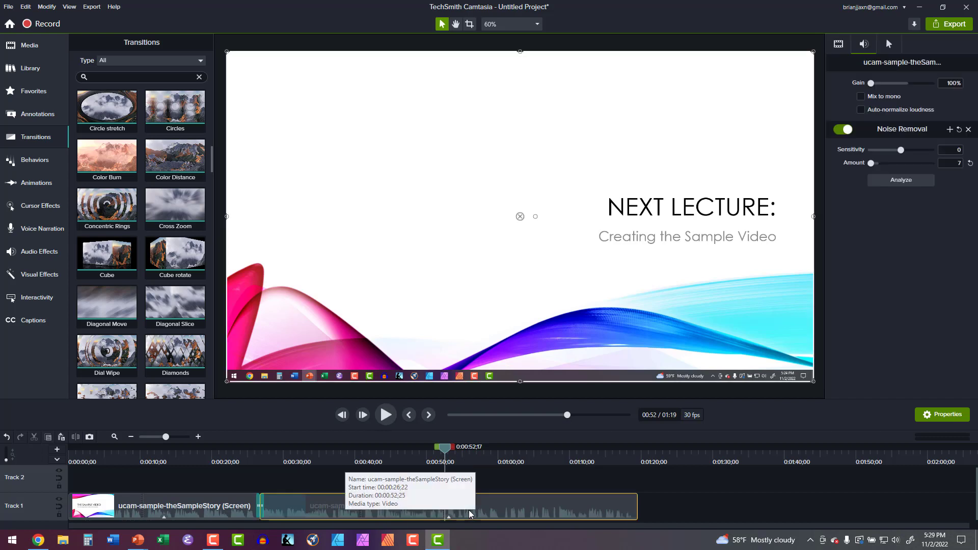
click(77, 436)
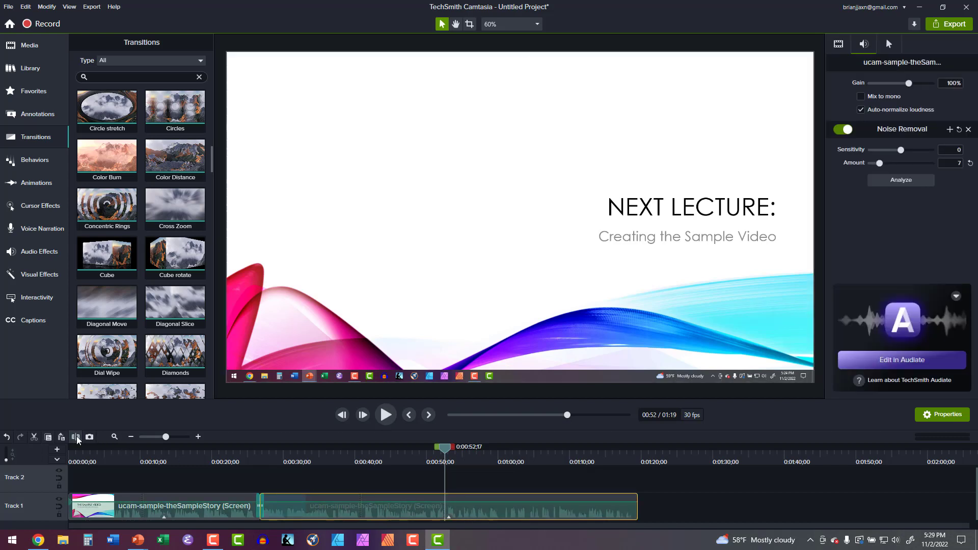
drag(182, 279, 442, 500)
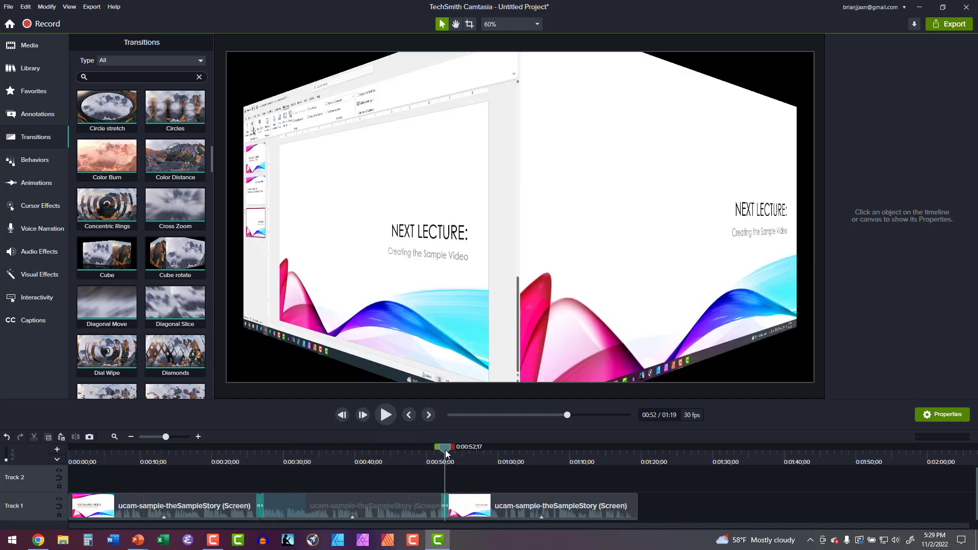
Play the recording from shortly before the 0:52;17 transition and cut everything from 1:00;08 to the end at 1:19;17.
drag(446, 454, 434, 452)
click(386, 416)
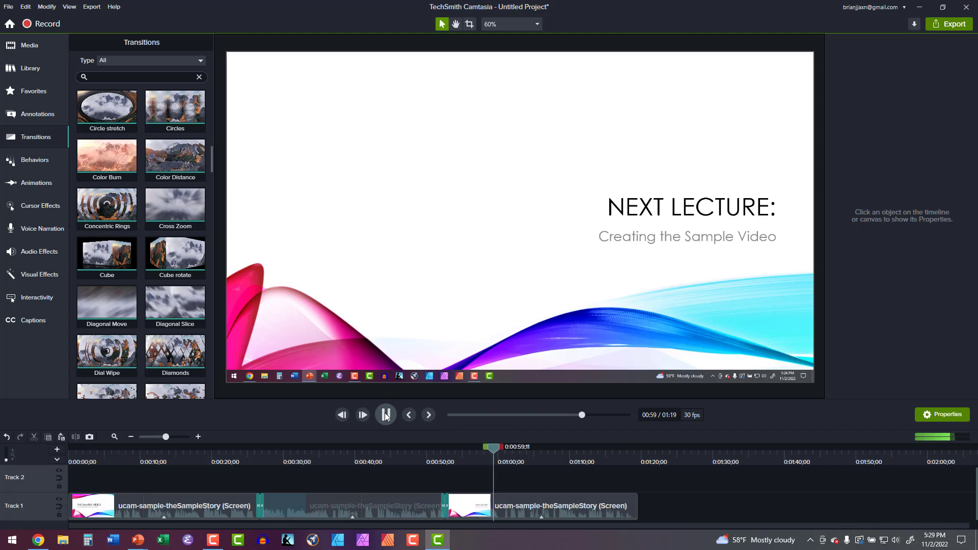
click(386, 415)
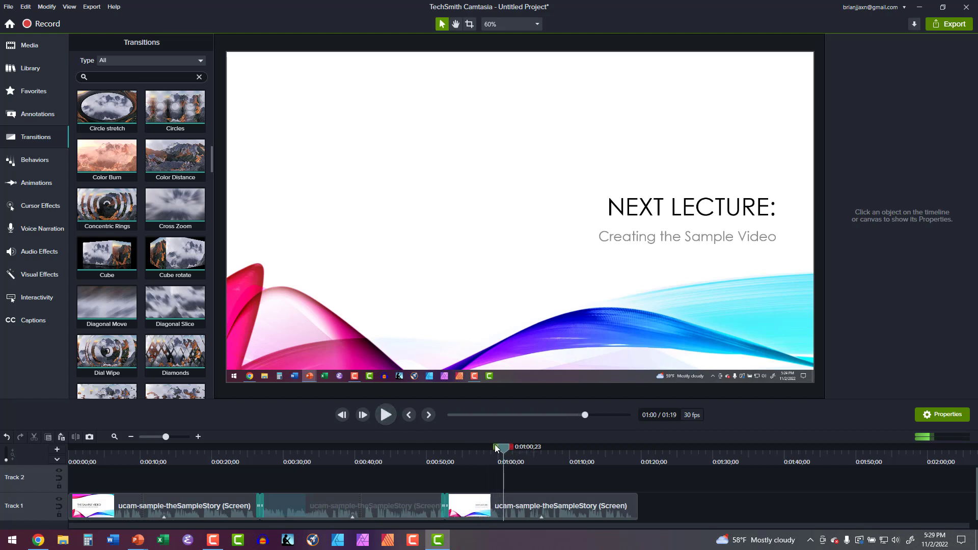
drag(500, 449, 644, 468)
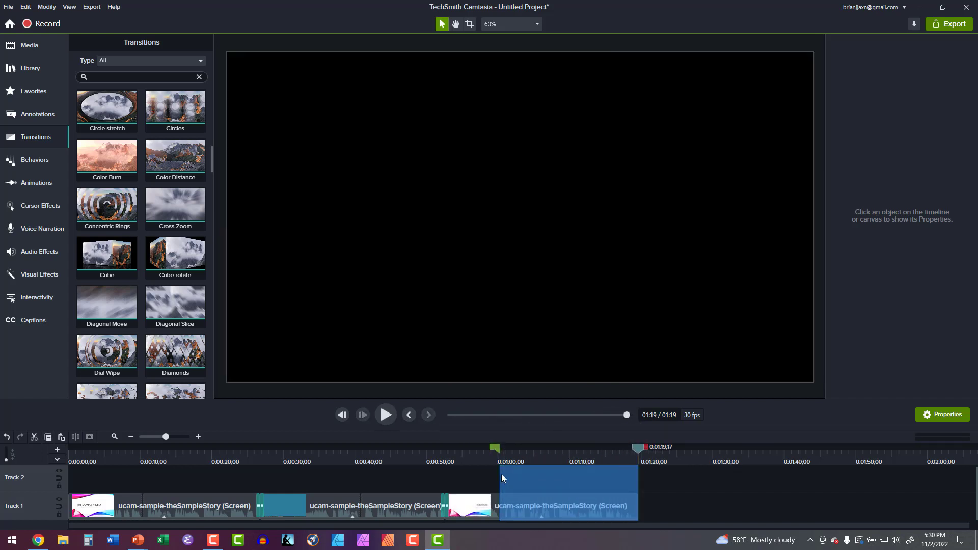
click(33, 437)
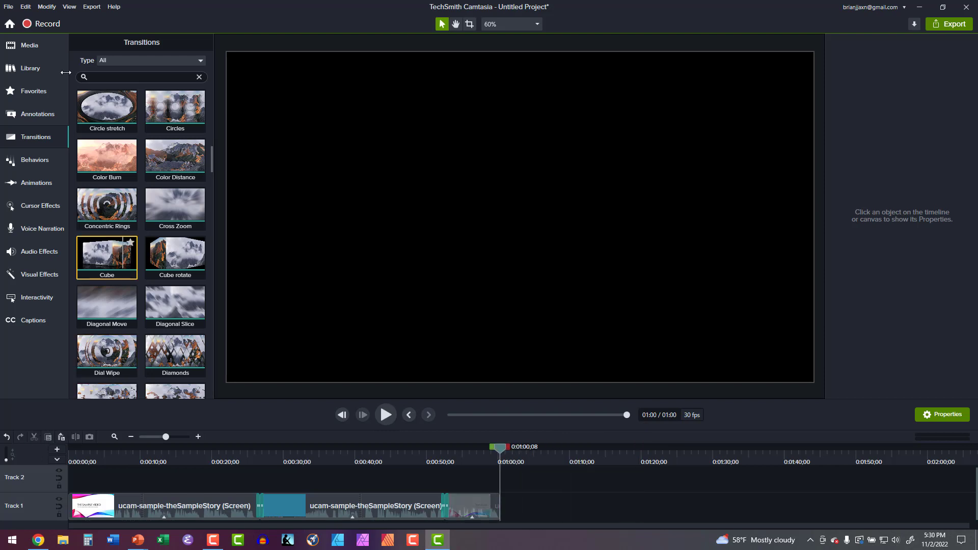
Start saving the project as a new file in the folder "Unofficial Udemy Course Recording and Editing with Camtasia".
click(8, 7)
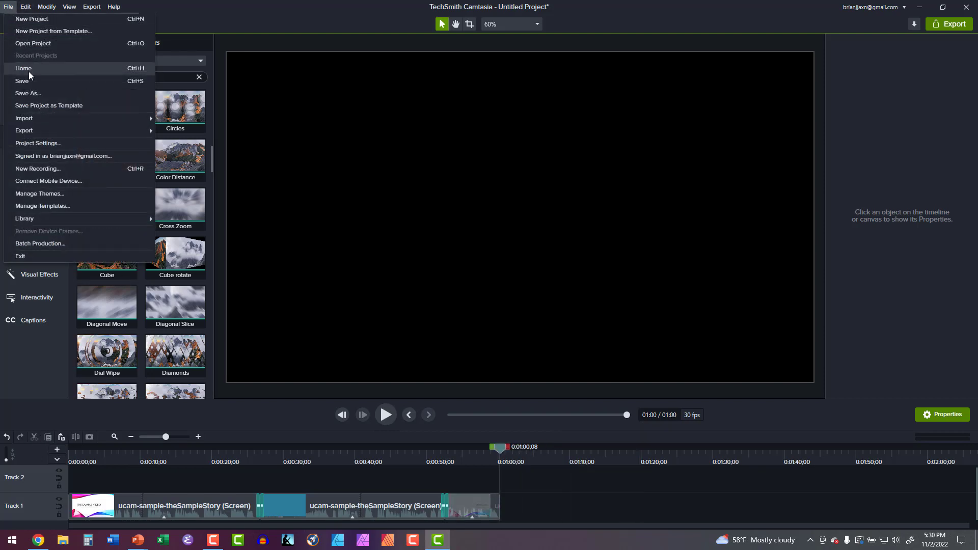
click(31, 90)
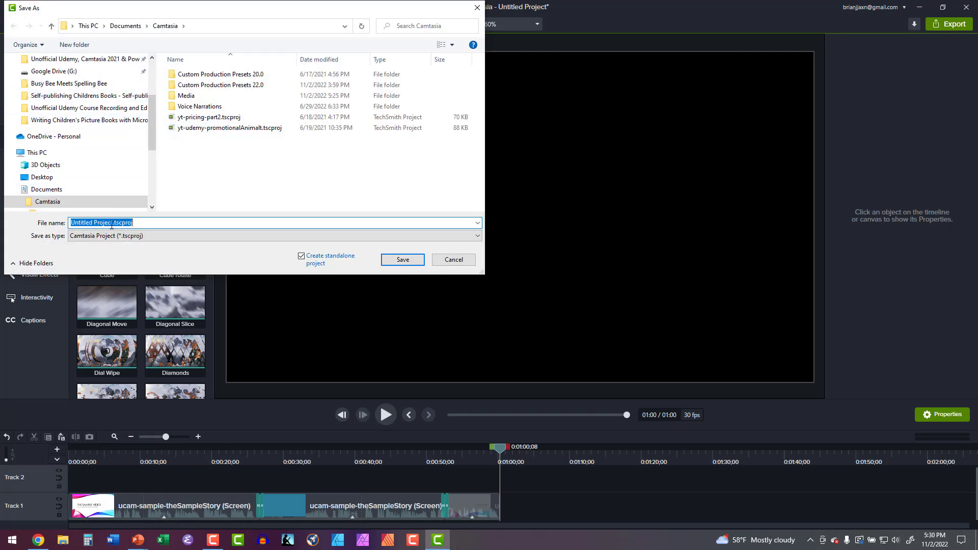
drag(113, 224, 70, 215)
drag(150, 114, 148, 72)
scroll(109, 112, down, 1)
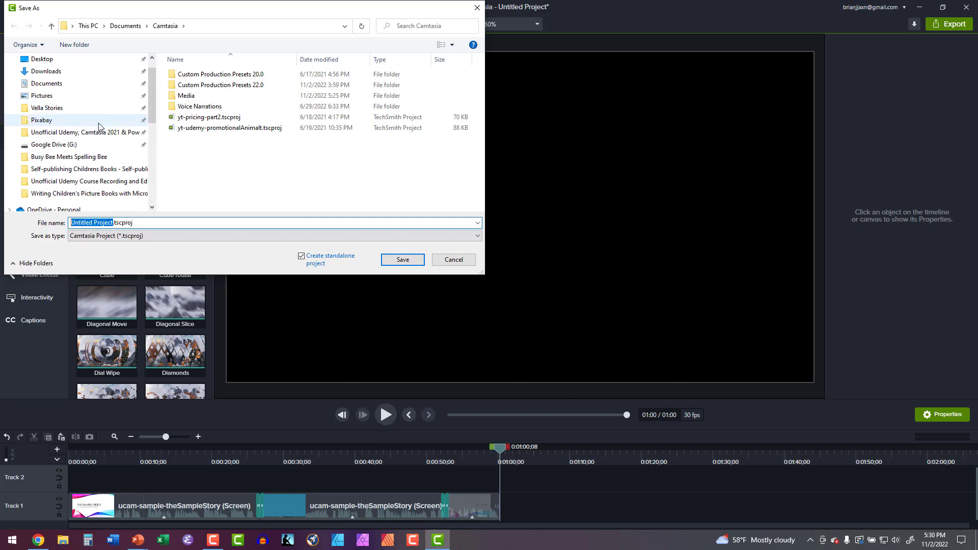
click(88, 181)
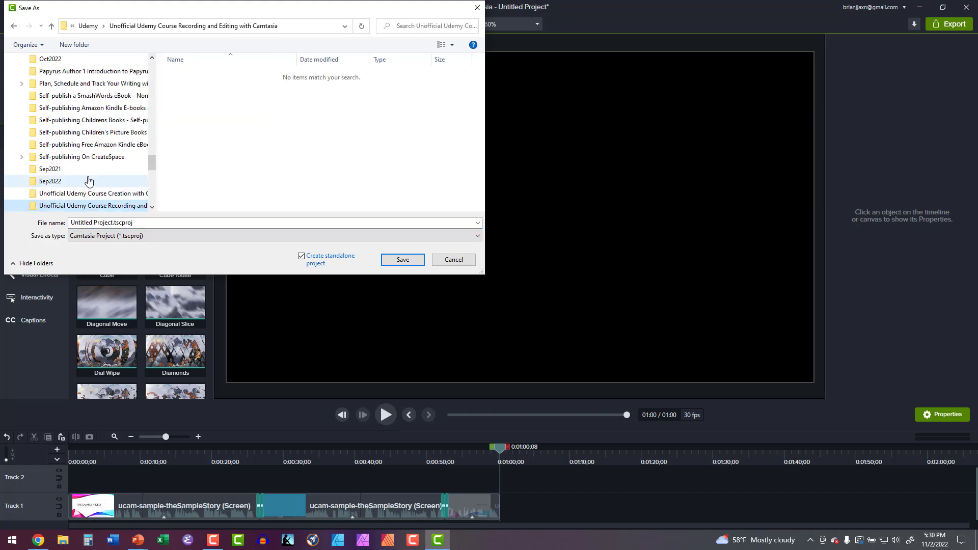
Name the project file ucam-sample-theSampleVideo.tscproj, save it and dismiss the confirmation.
click(112, 222)
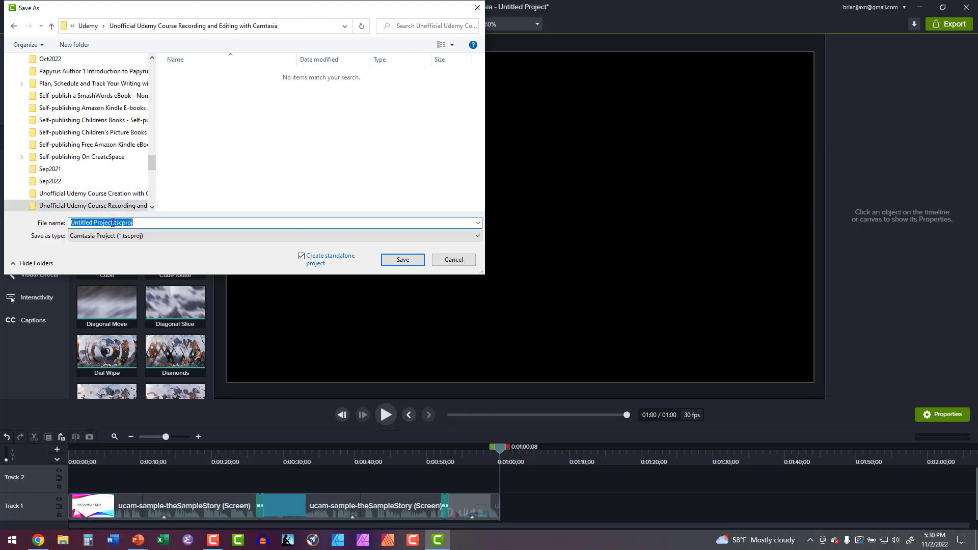
drag(112, 222, 70, 218)
text(u)
text(theSampleVi)
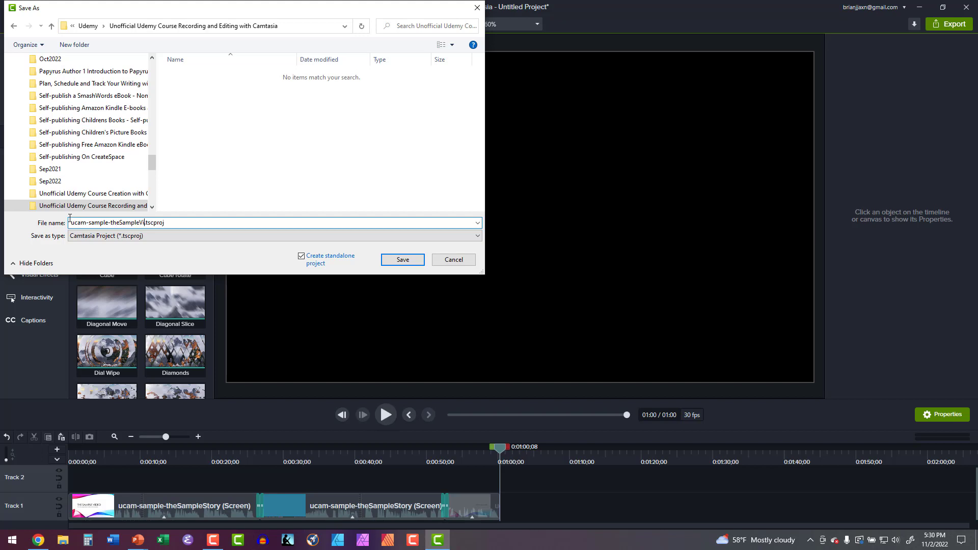
text(deo)
key(Return)
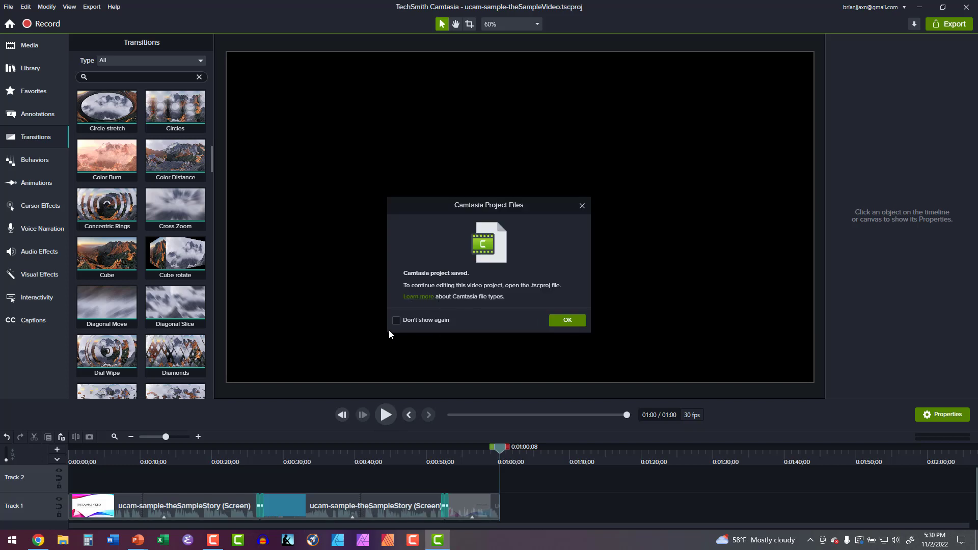
click(568, 319)
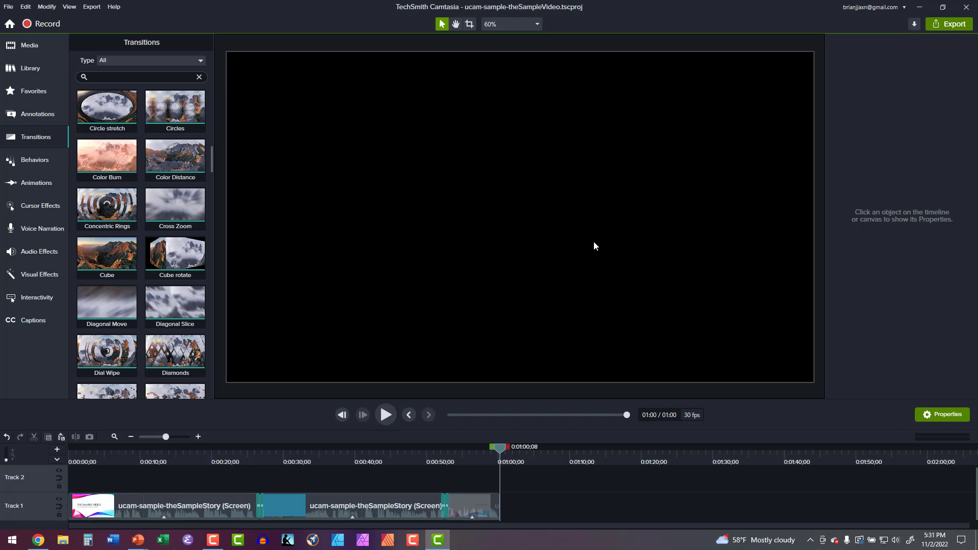
Set up a local MP4 export with the folder "Unofficial Udemy Course Recording and Editing with Camtasia" as save location.
click(942, 25)
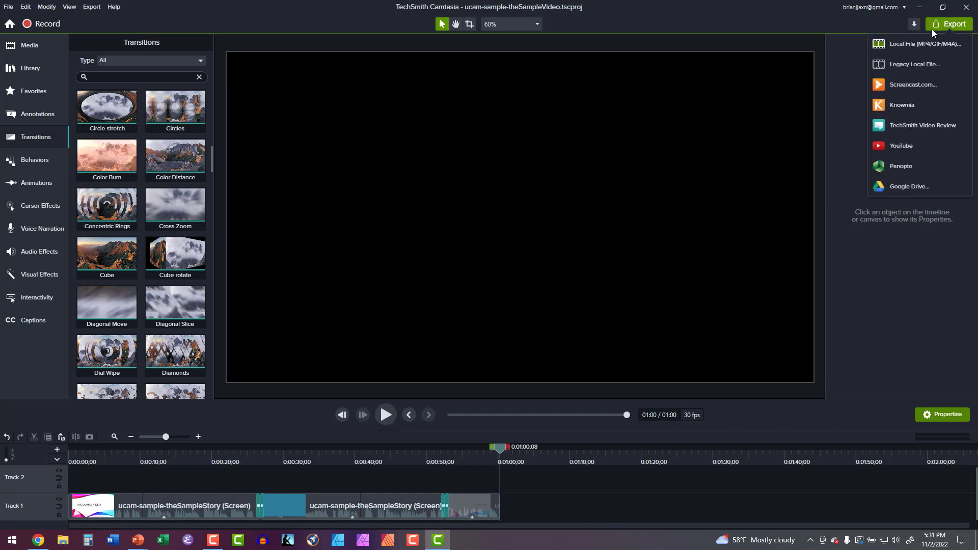
click(922, 43)
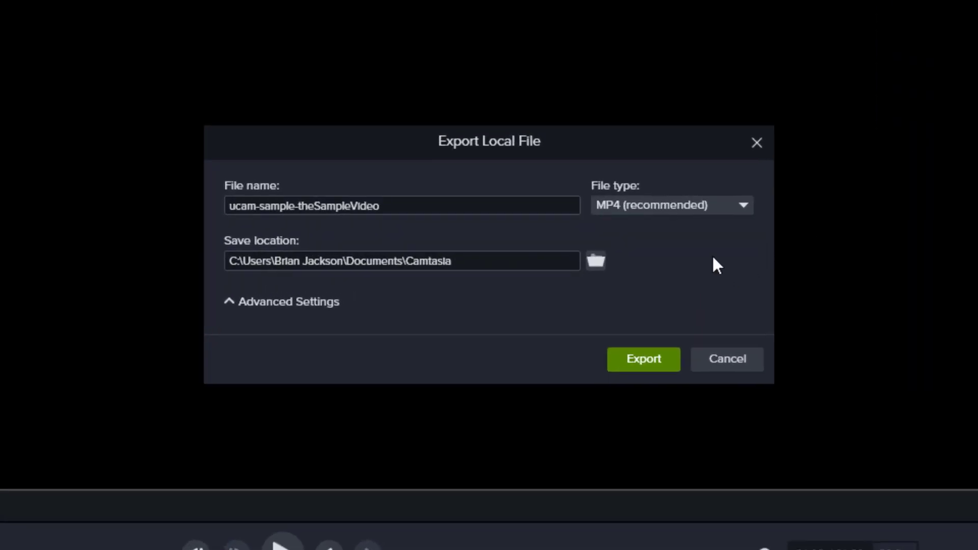
click(741, 205)
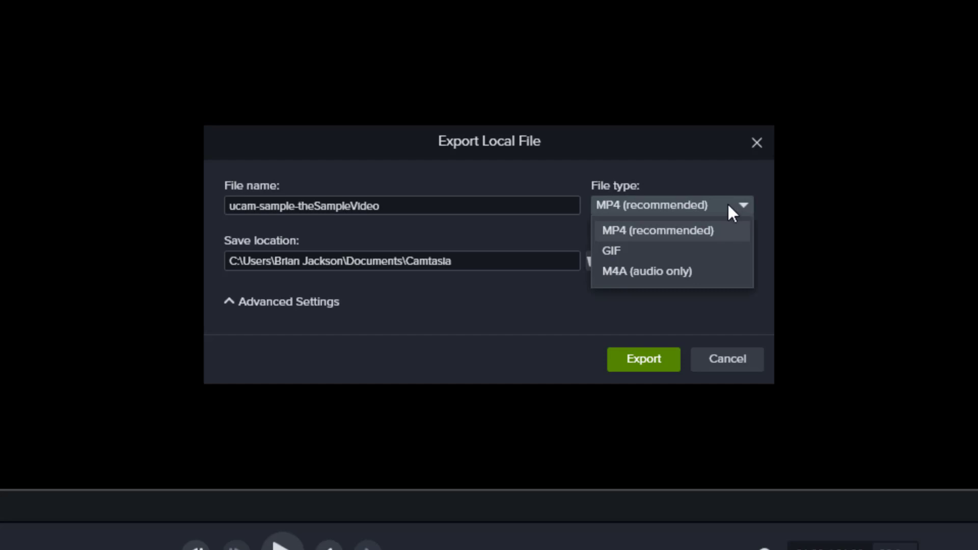
click(630, 151)
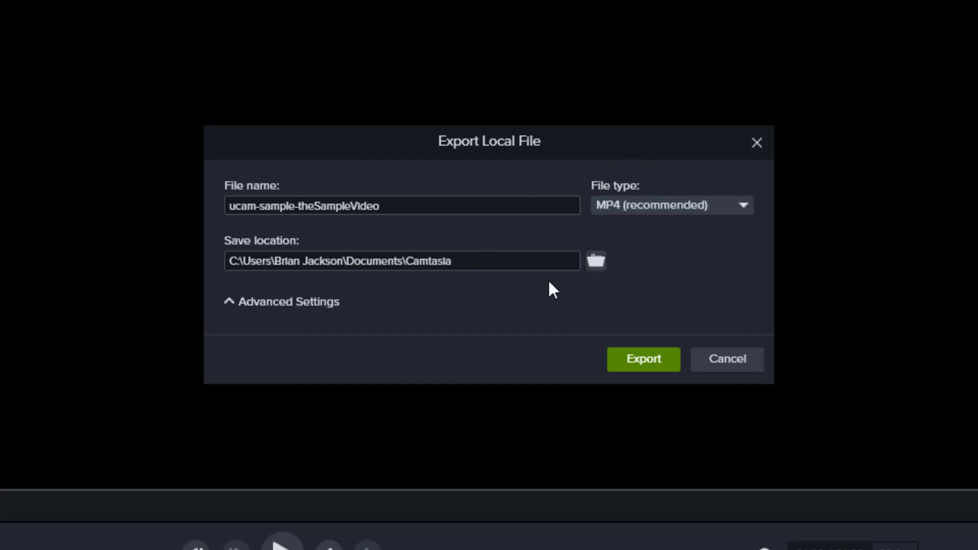
click(596, 261)
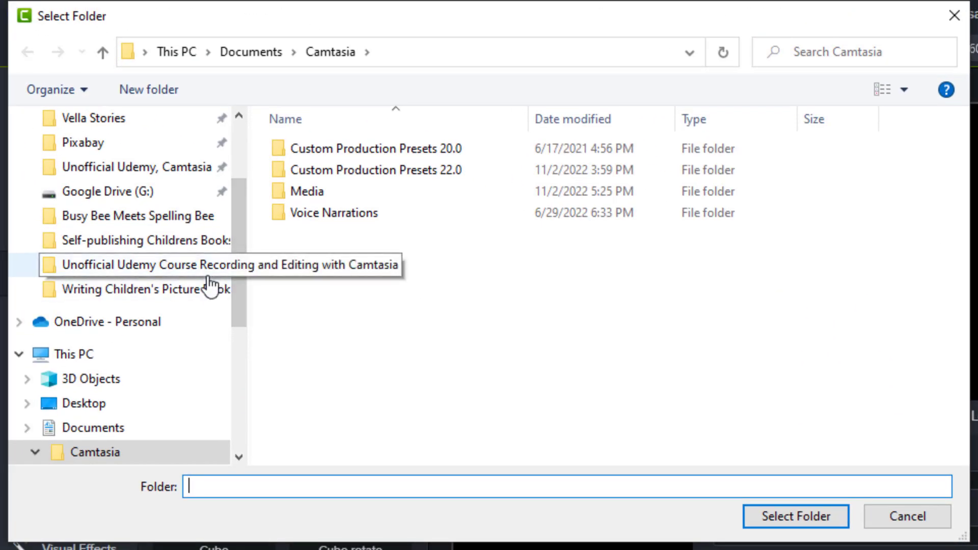
click(199, 266)
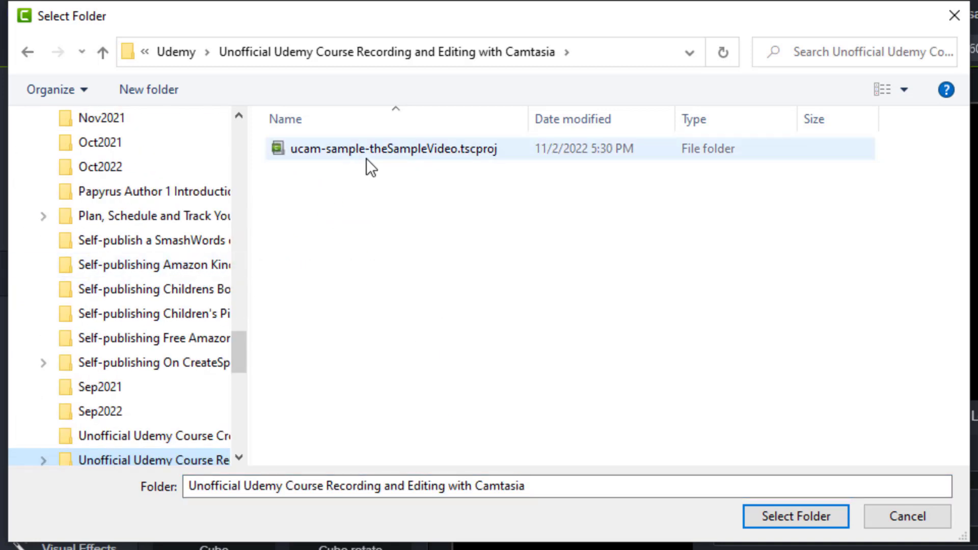
click(827, 524)
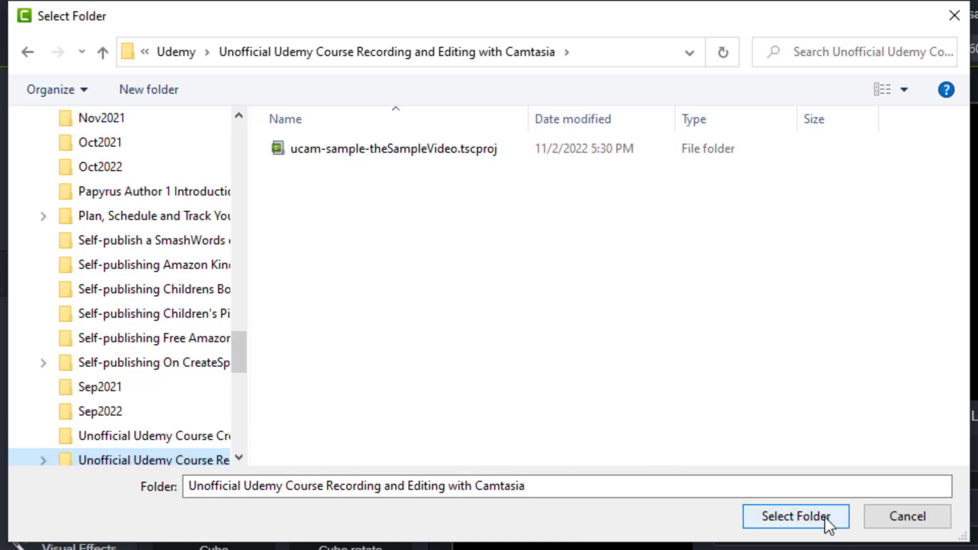
click(796, 517)
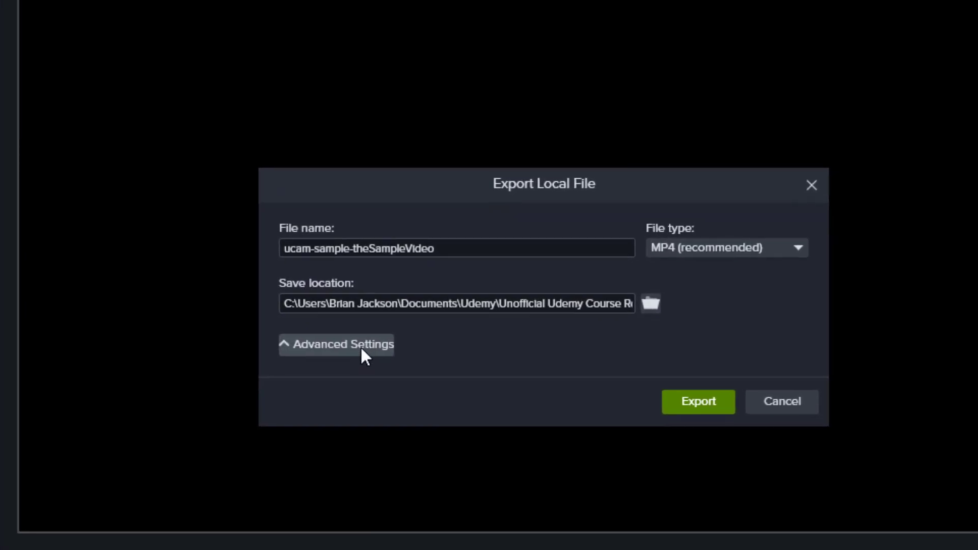
Set the export dimensions to 1080p HD (1920x1080) in the advanced settings, export the video and close the finished exporter.
click(364, 346)
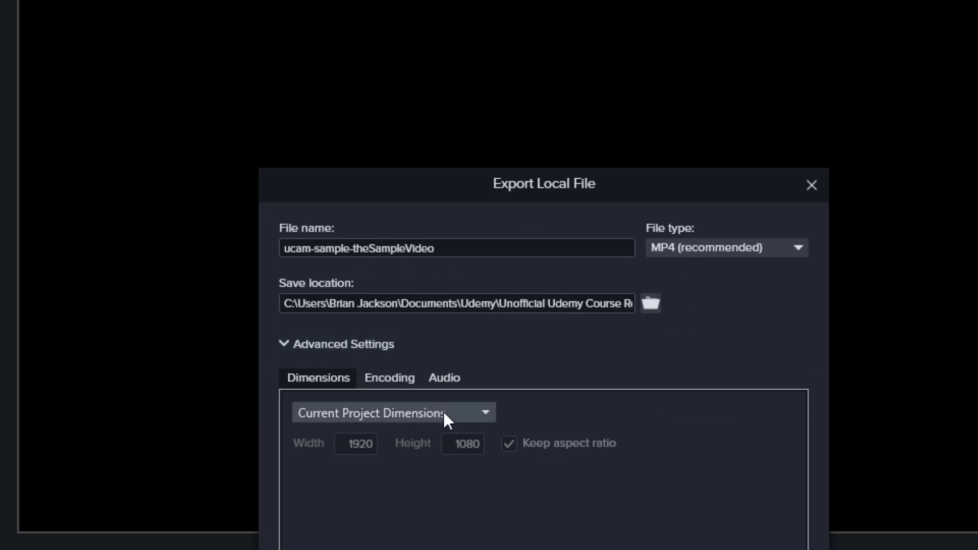
click(485, 413)
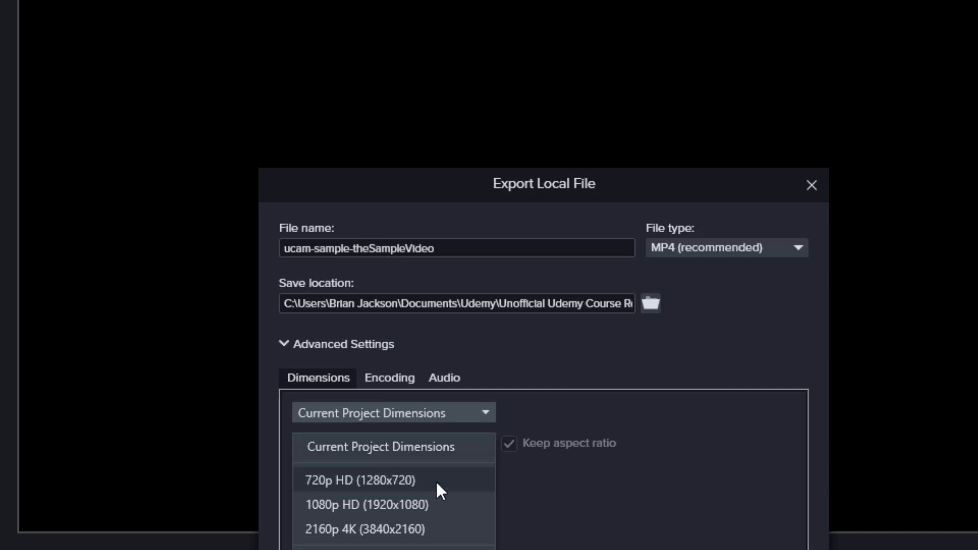
click(436, 505)
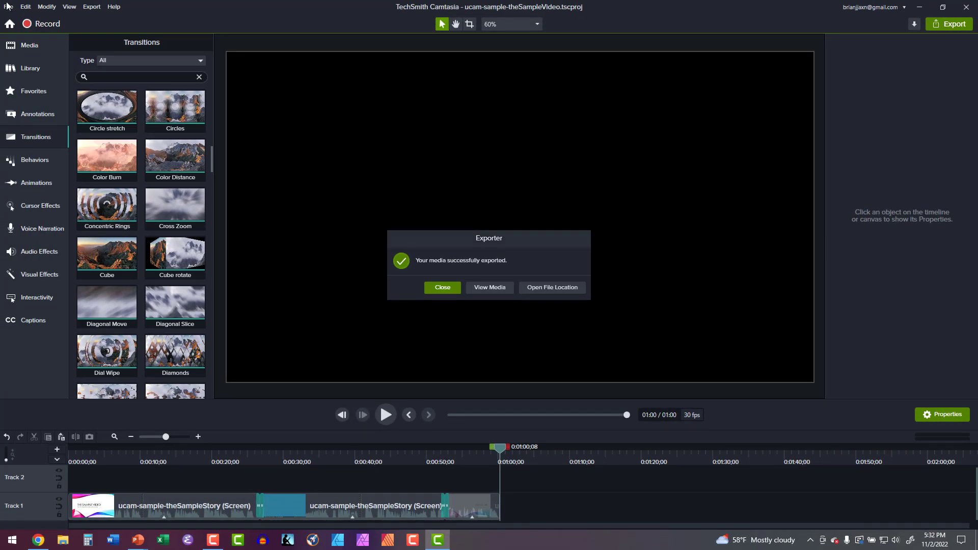
click(442, 287)
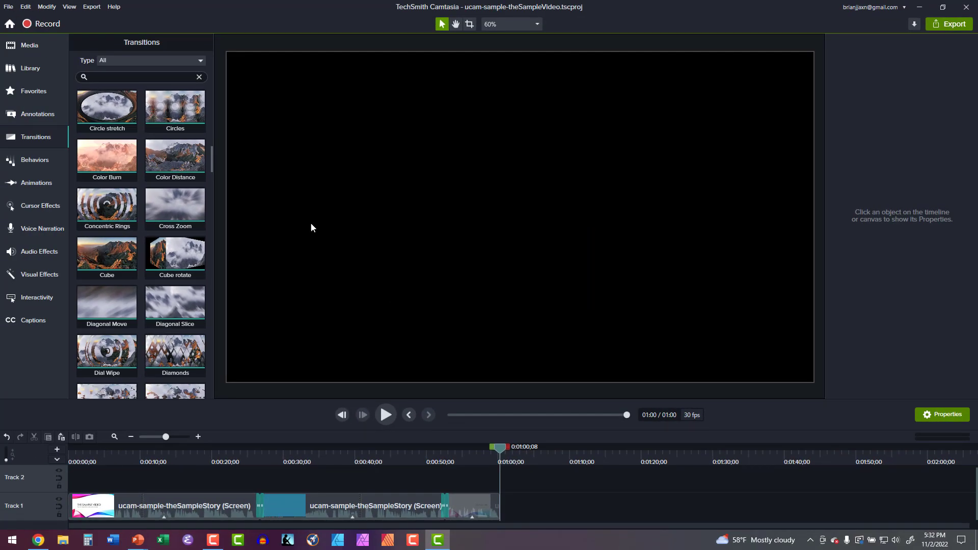
Save the project again under its existing file name.
click(10, 8)
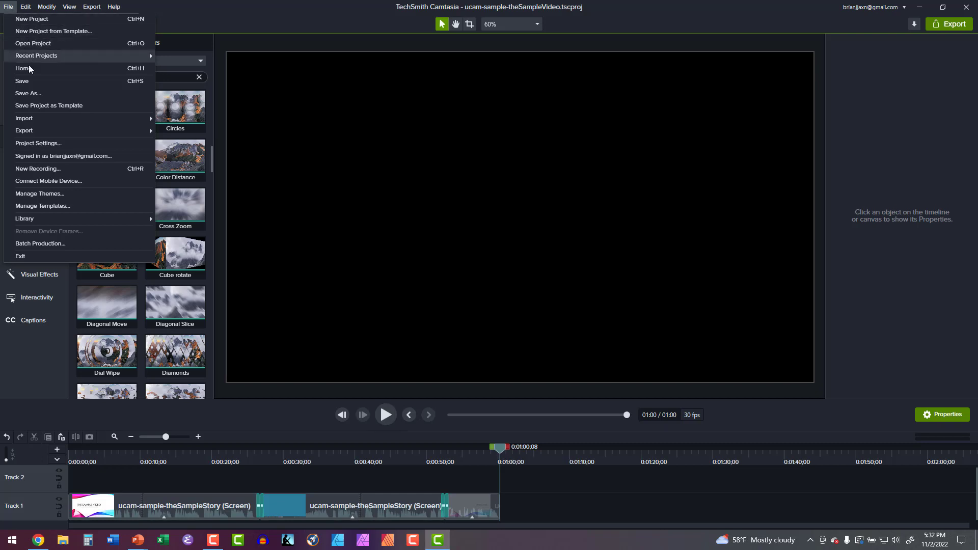
click(31, 81)
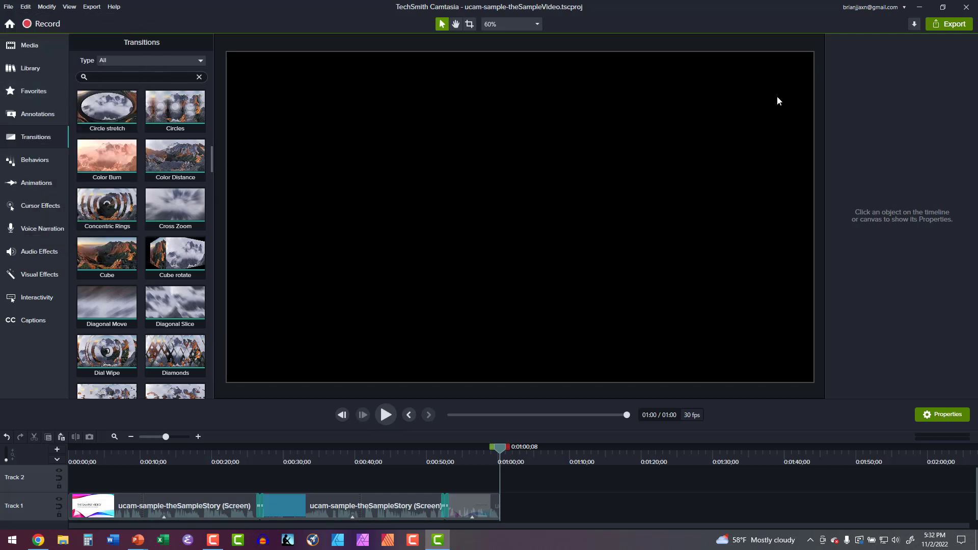